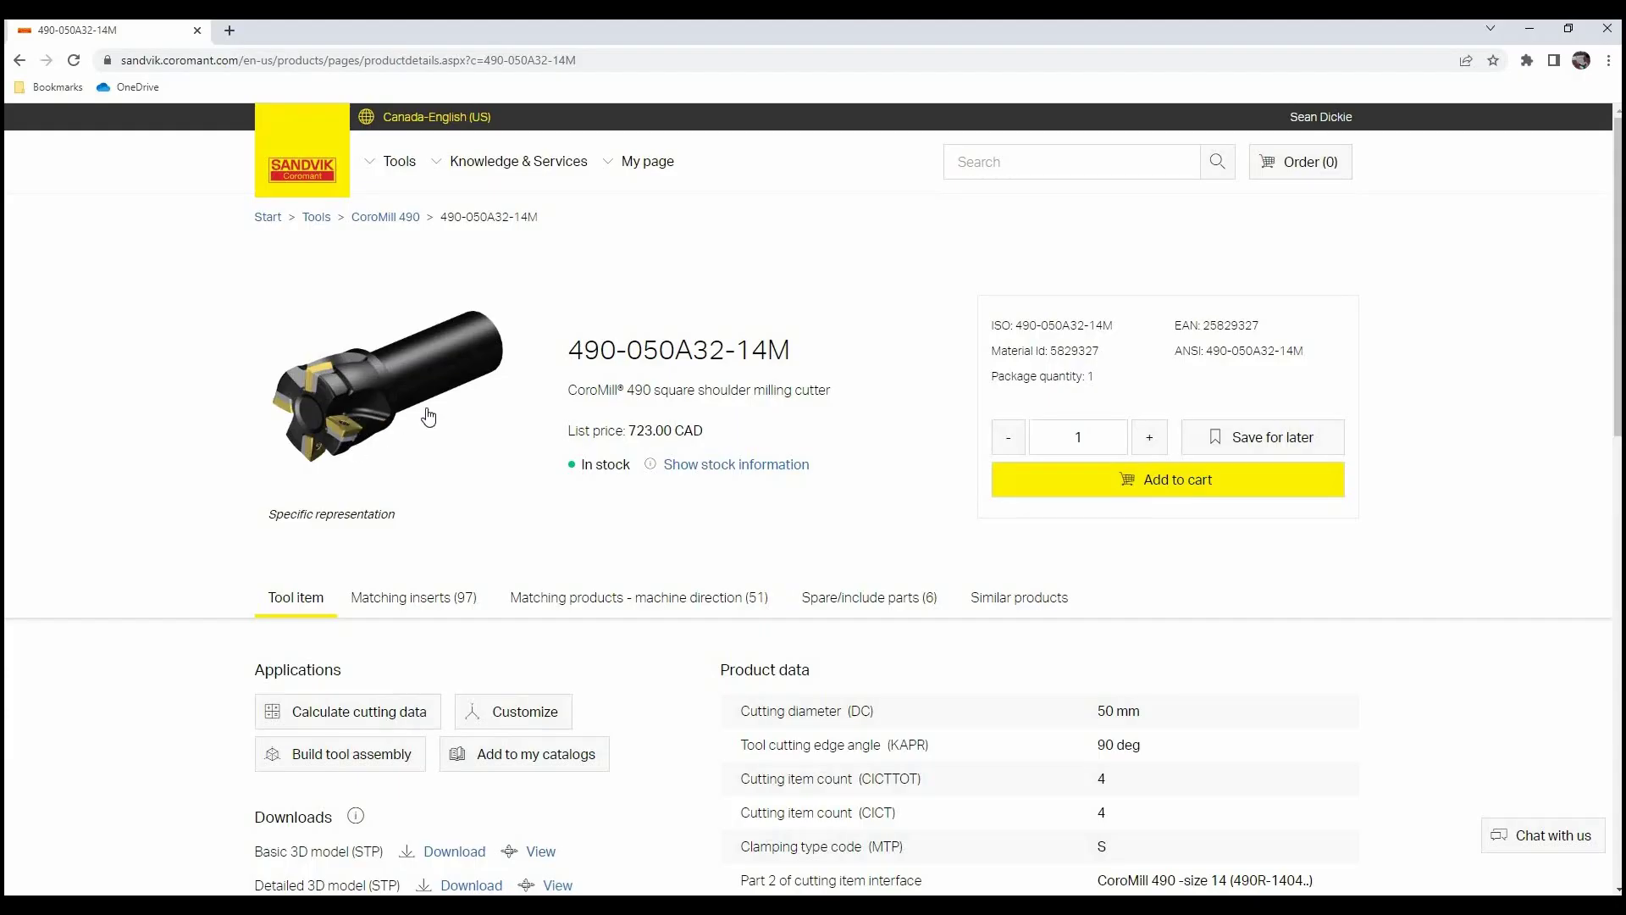
Download the basic 3D model (STP) of the 490-050A32-14M cutter, then switch to the Mastercam window containing that model.
{"action": "scroll", "coordinate": [458, 693], "scroll_direction": "down", "scroll_amount": 2}
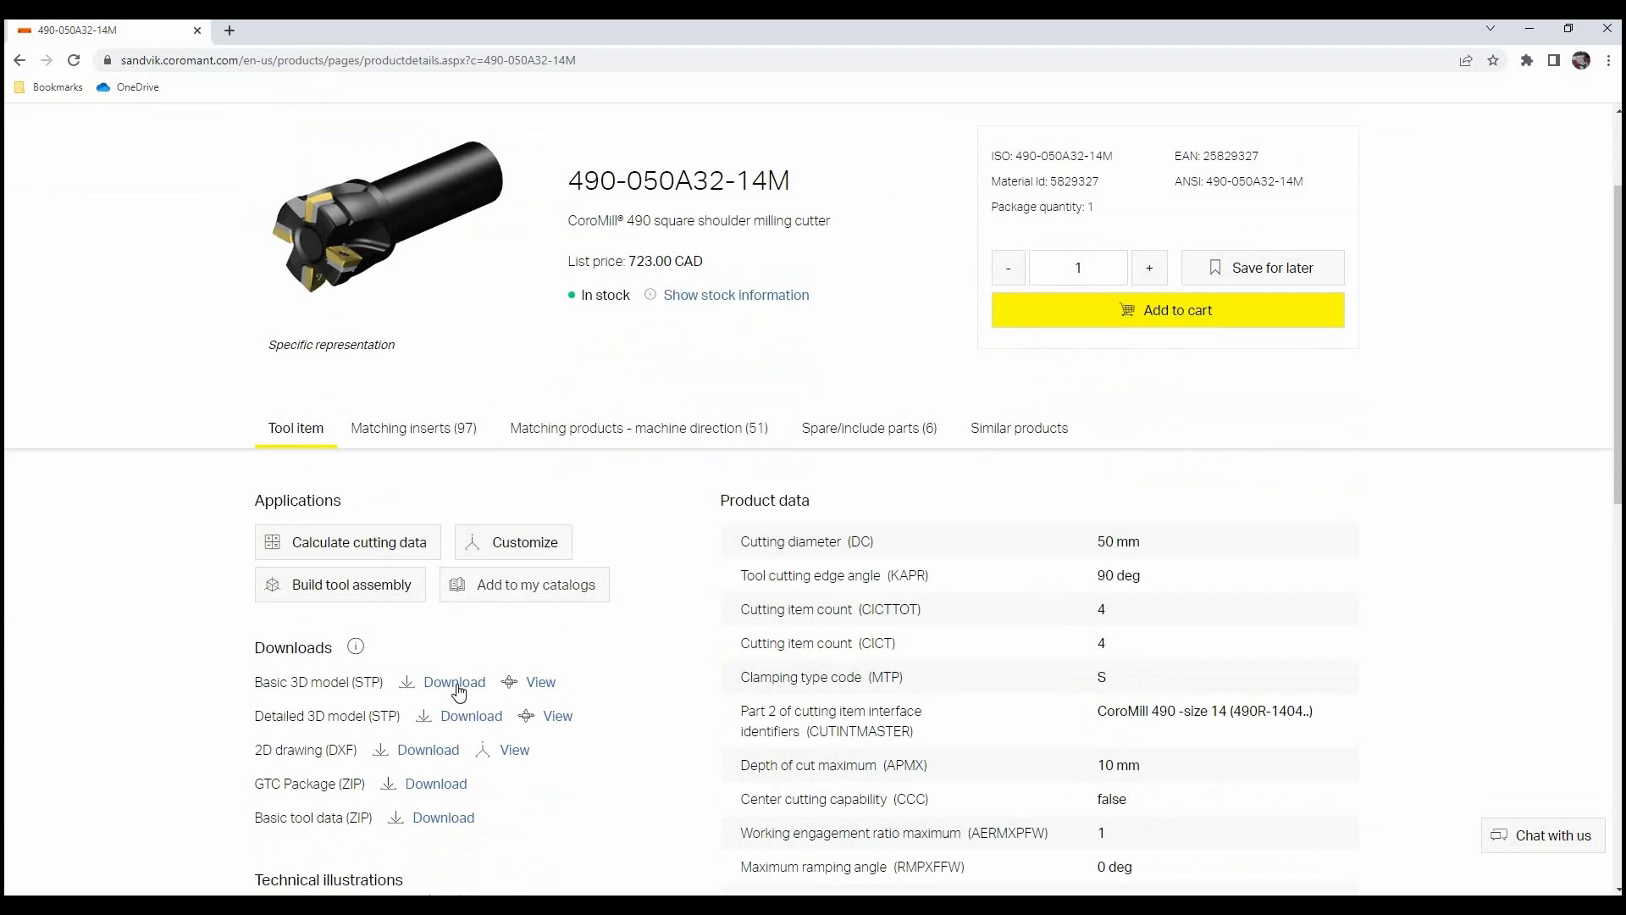
{"action": "left_click", "coordinate": [458, 693]}
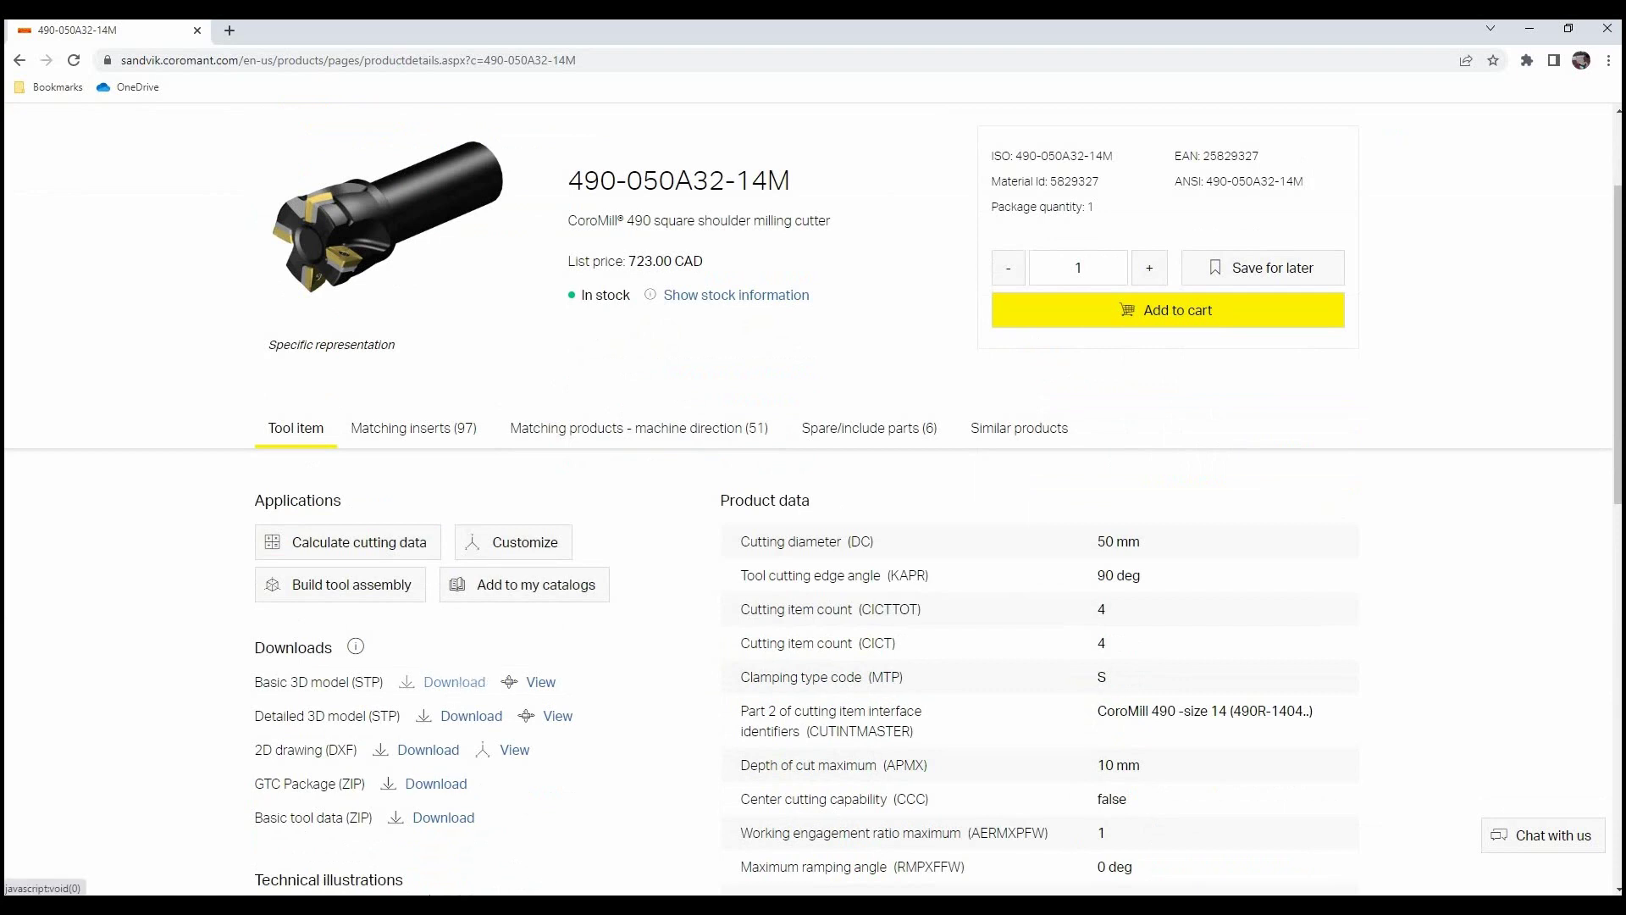
{"action": "left_click", "coordinate": [565, 905]}
{"action": "left_click", "coordinate": [656, 845]}
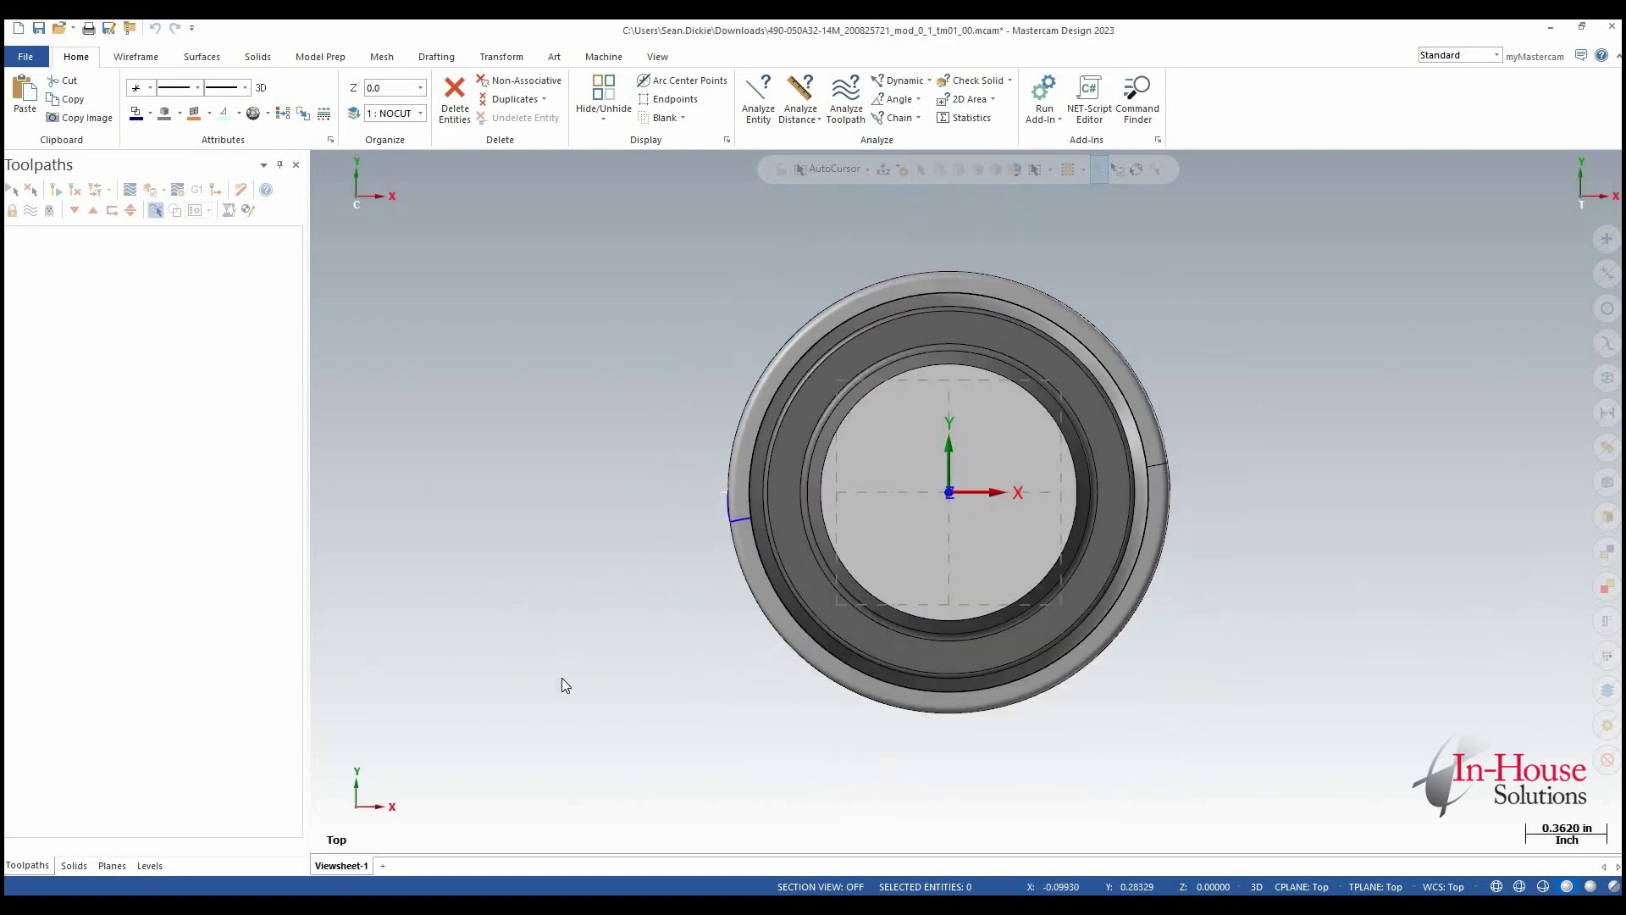
Examine the milling cutter model from isometric and side angles, including the shank, the body and the underside of the cutting head.
{"action": "right_click", "coordinate": [598, 750]}
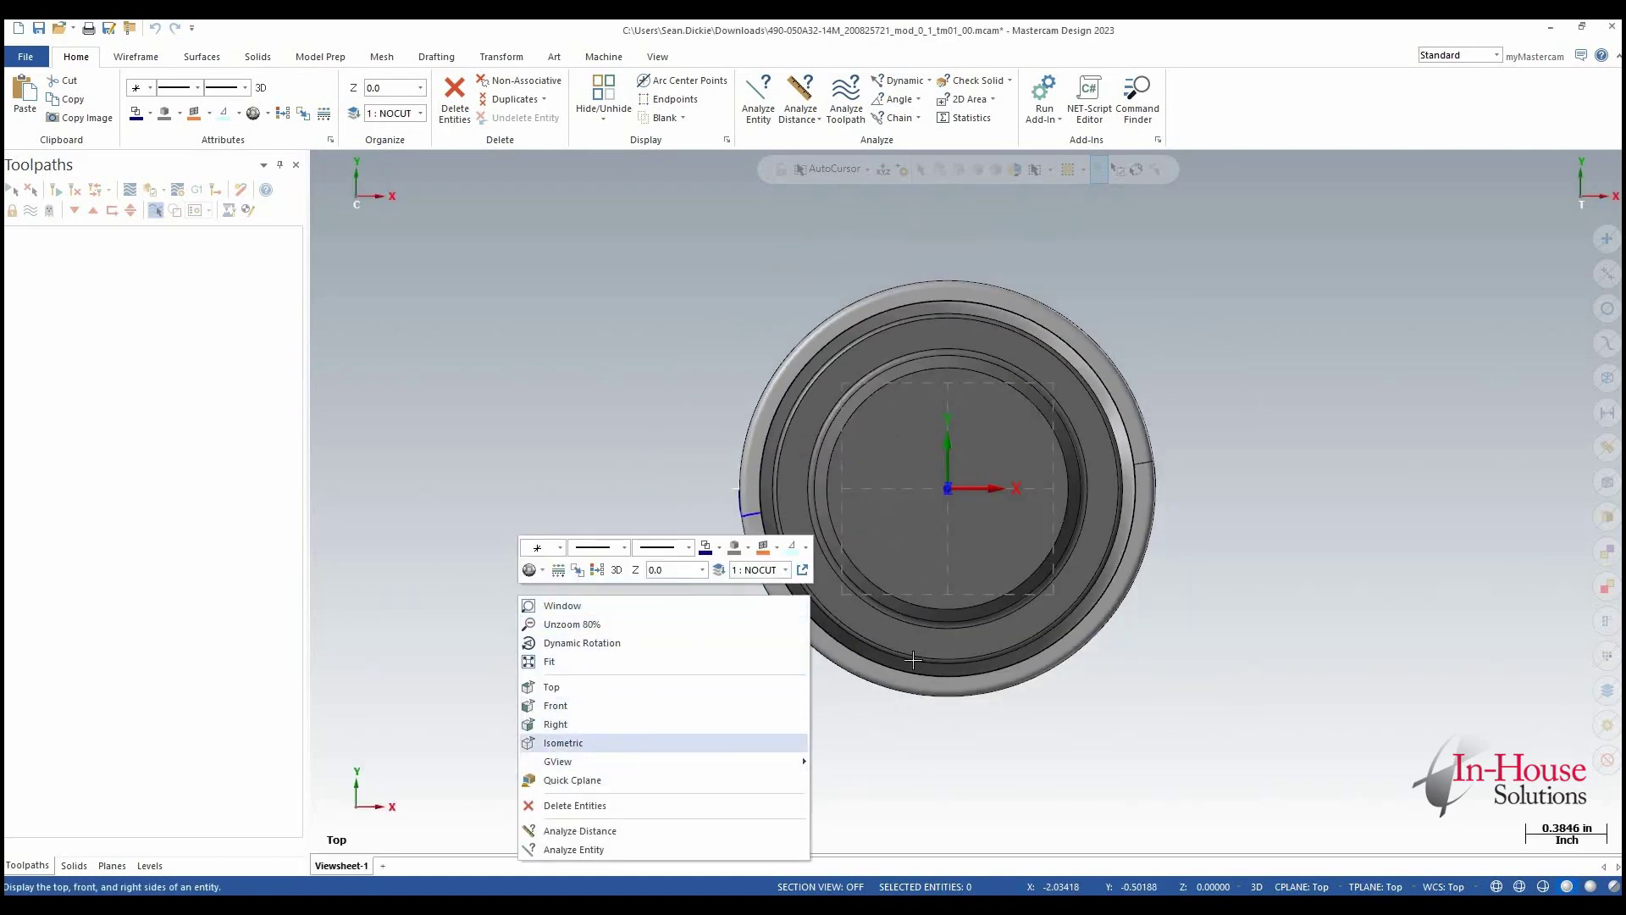
{"action": "left_click", "coordinate": [599, 743]}
{"action": "scroll", "coordinate": [923, 631], "scroll_direction": "down", "scroll_amount": 2}
{"action": "mouse_move", "coordinate": [925, 661]}
{"action": "middle_mouse_down"}
{"action": "mouse_move", "coordinate": [907, 755]}
{"action": "mouse_move", "coordinate": [931, 678]}
{"action": "middle_mouse_up"}
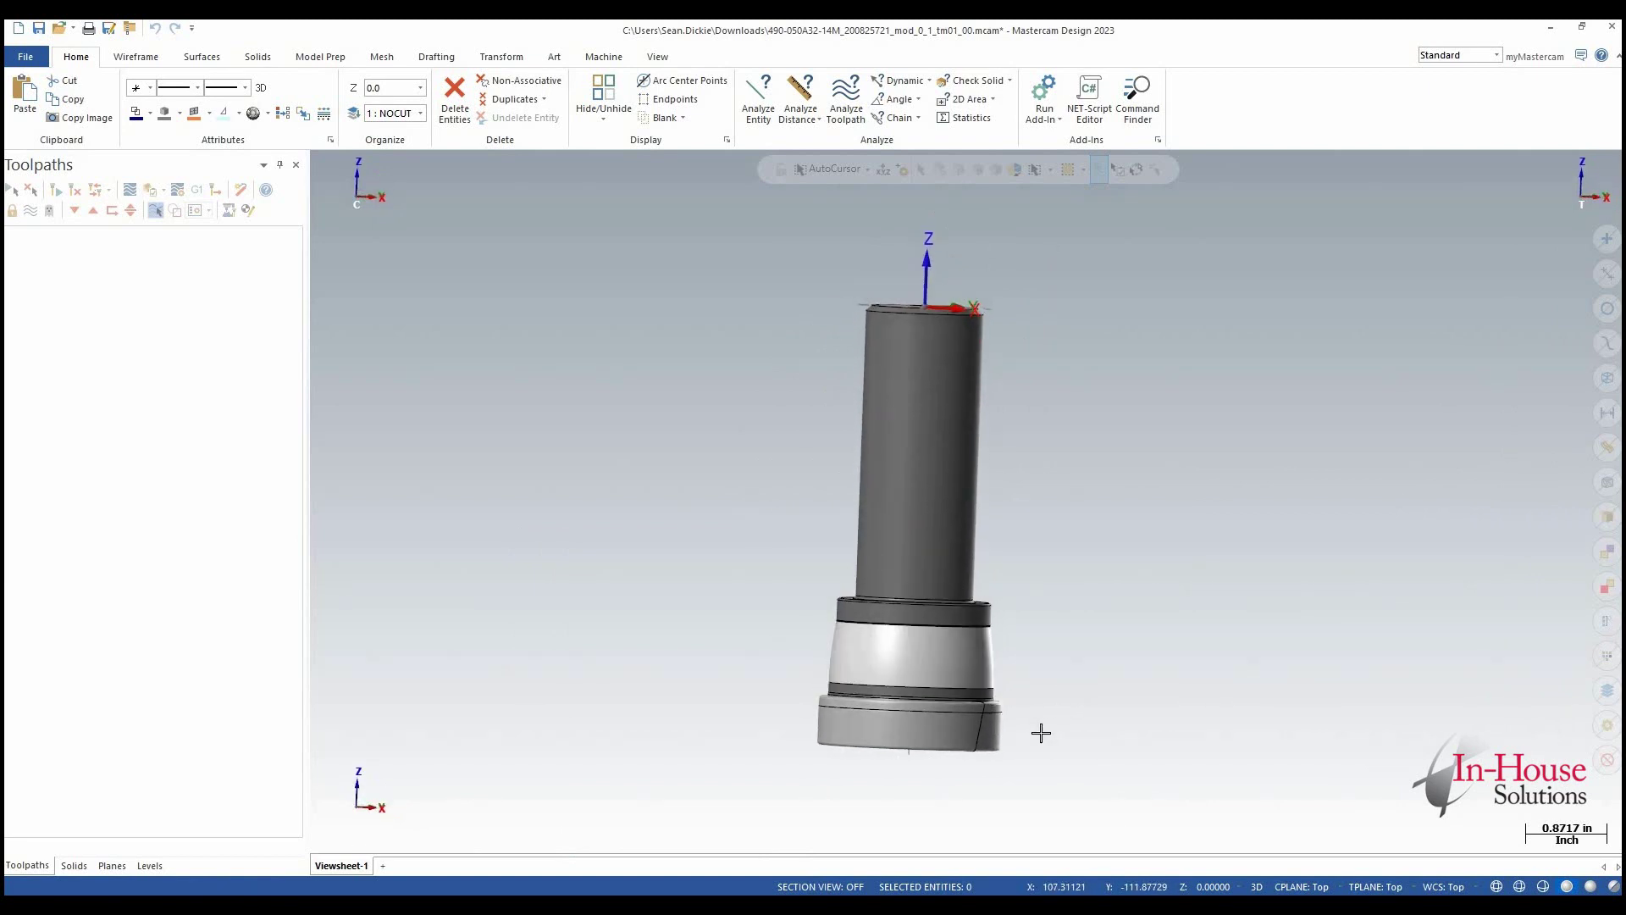
{"action": "mouse_move", "coordinate": [1060, 661]}
{"action": "middle_mouse_down"}
{"action": "mouse_move", "coordinate": [1002, 653]}
{"action": "mouse_move", "coordinate": [971, 426]}
{"action": "mouse_move", "coordinate": [1064, 669]}
{"action": "middle_mouse_up"}
{"action": "middle_click_drag", "start_coordinate": [947, 626], "coordinate": [948, 718]}
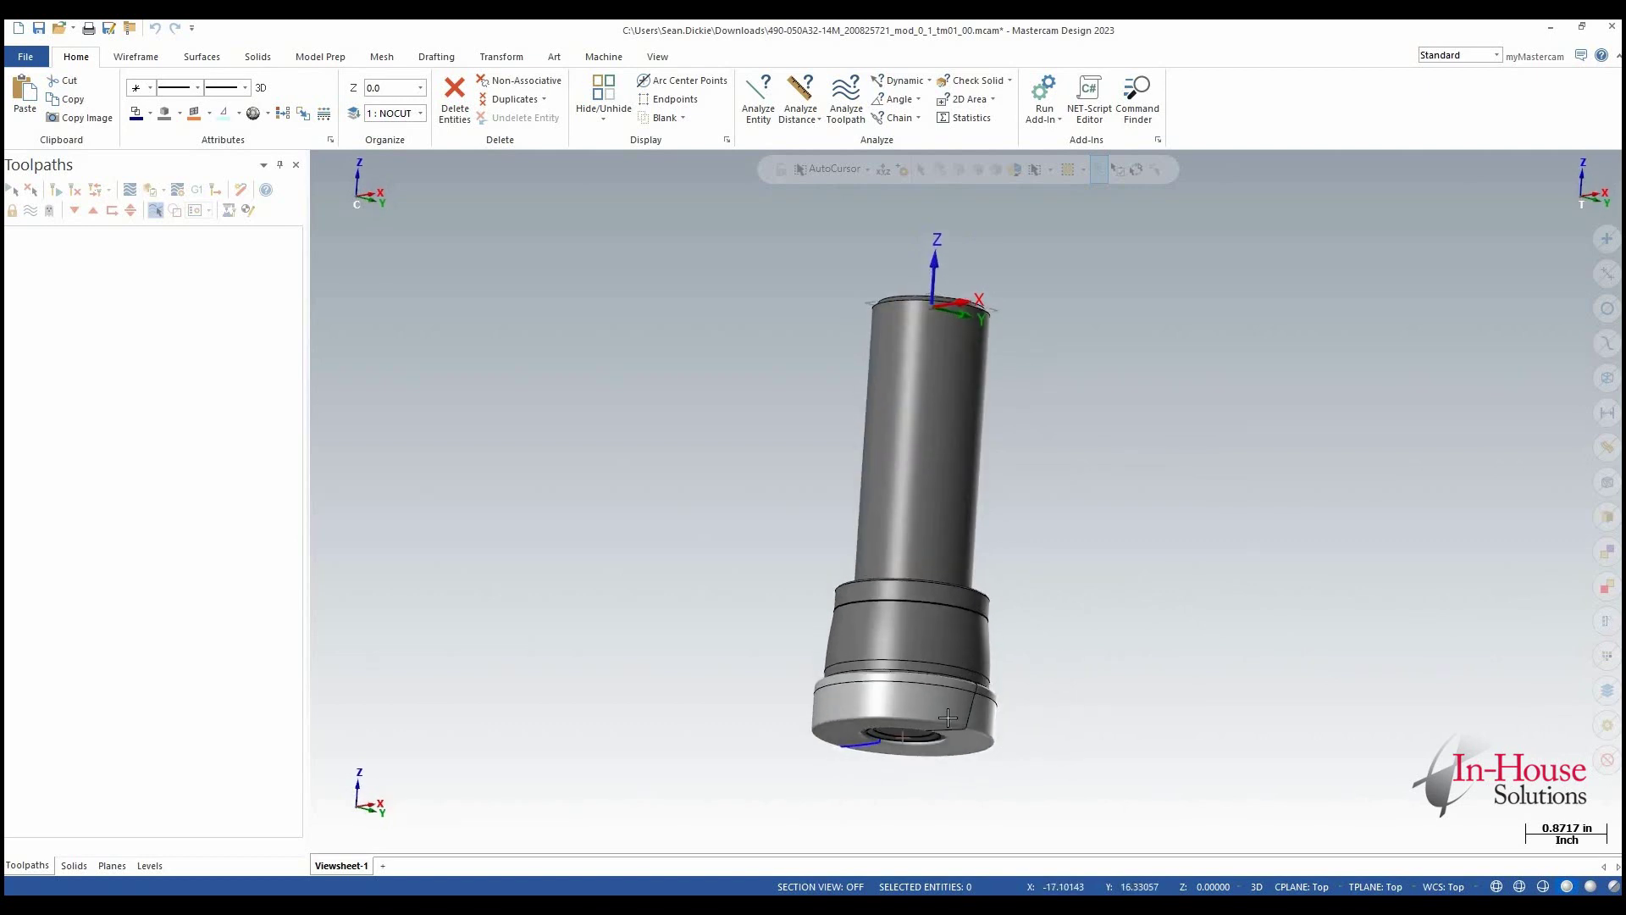
{"action": "scroll", "coordinate": [945, 724], "scroll_direction": "up", "scroll_amount": 3}
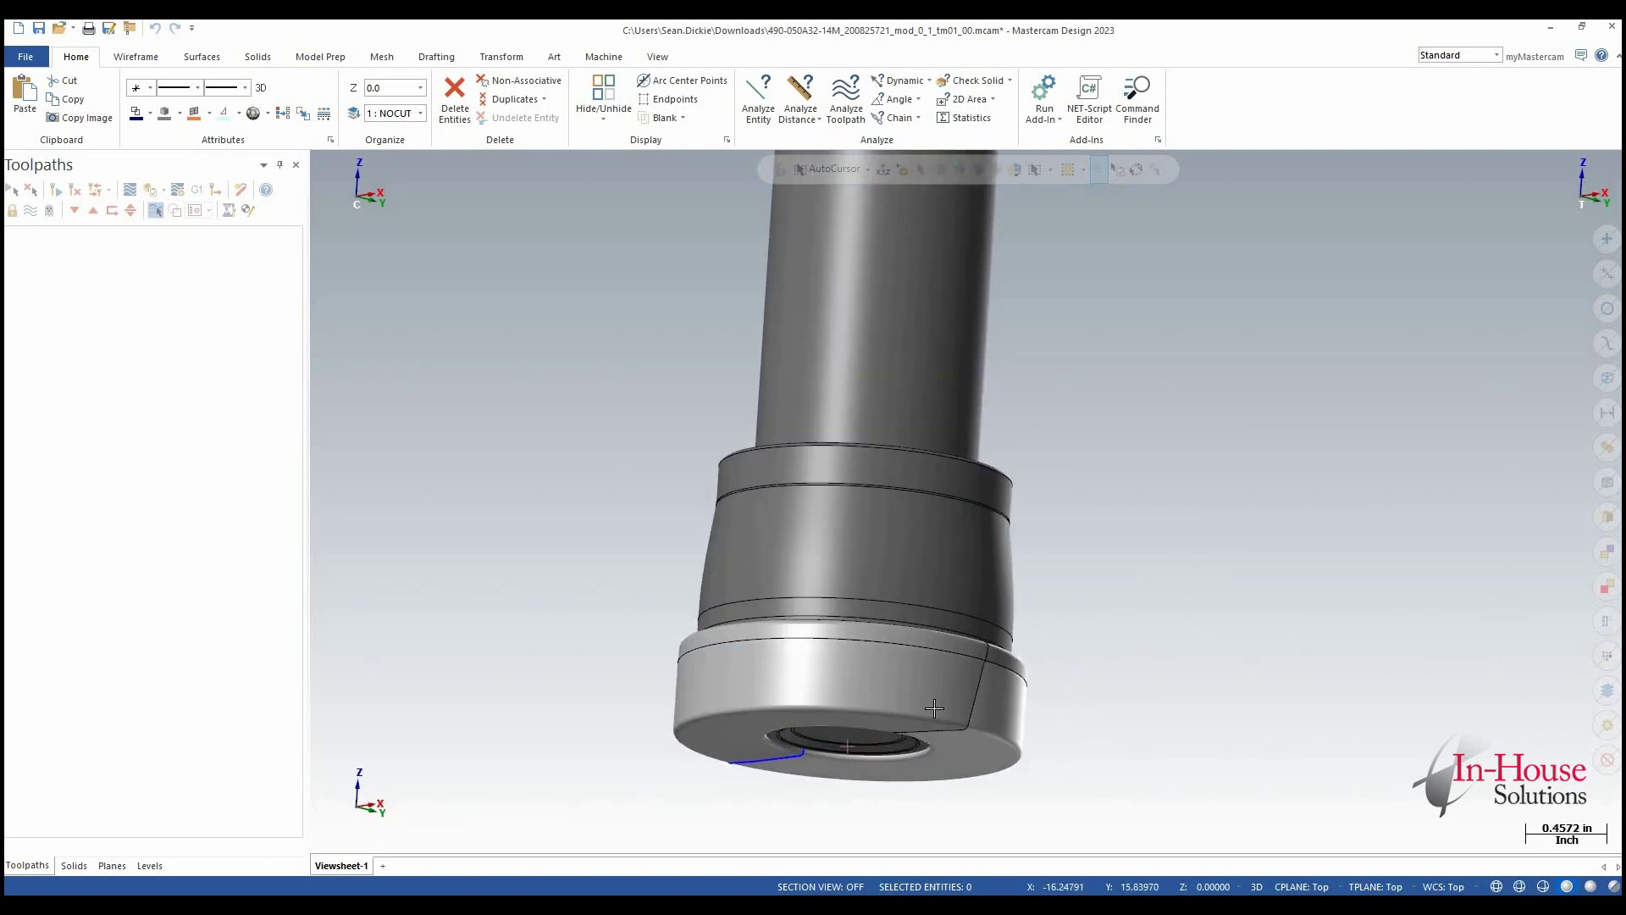
{"action": "middle_click_drag", "start_coordinate": [913, 715], "coordinate": [951, 687]}
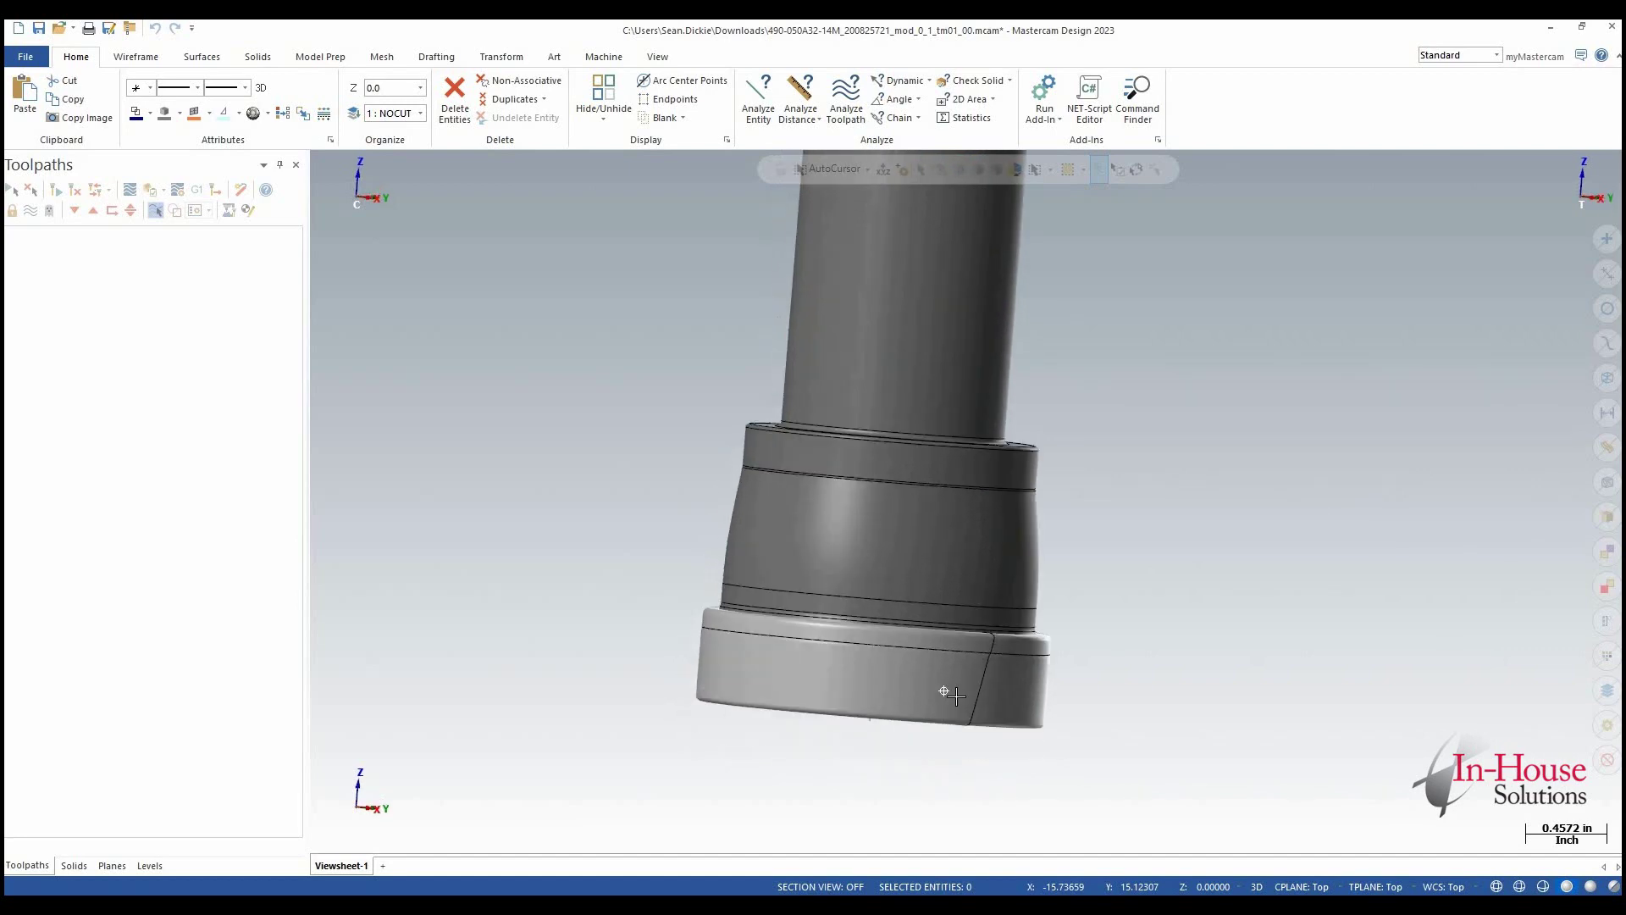
{"action": "scroll", "coordinate": [951, 684], "scroll_direction": "down", "scroll_amount": 4}
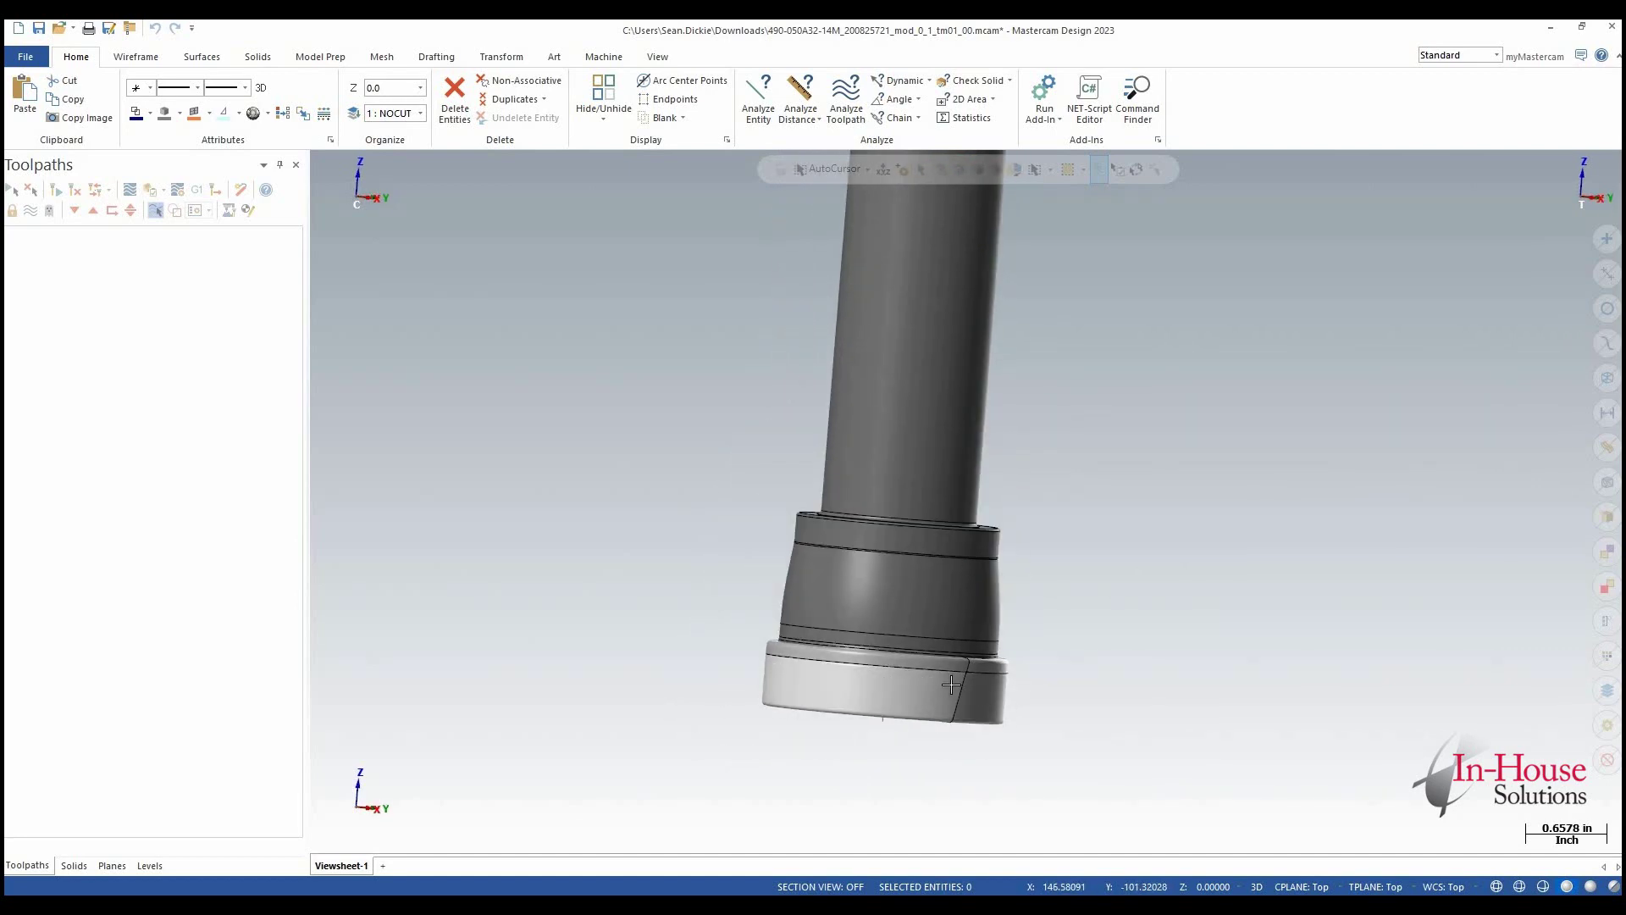
{"action": "scroll", "coordinate": [951, 691], "scroll_direction": "down", "scroll_amount": 1}
Switch to the Mastercam window with the T.mcam part and add the default Mill machine group.
{"action": "left_click", "coordinate": [554, 905]}
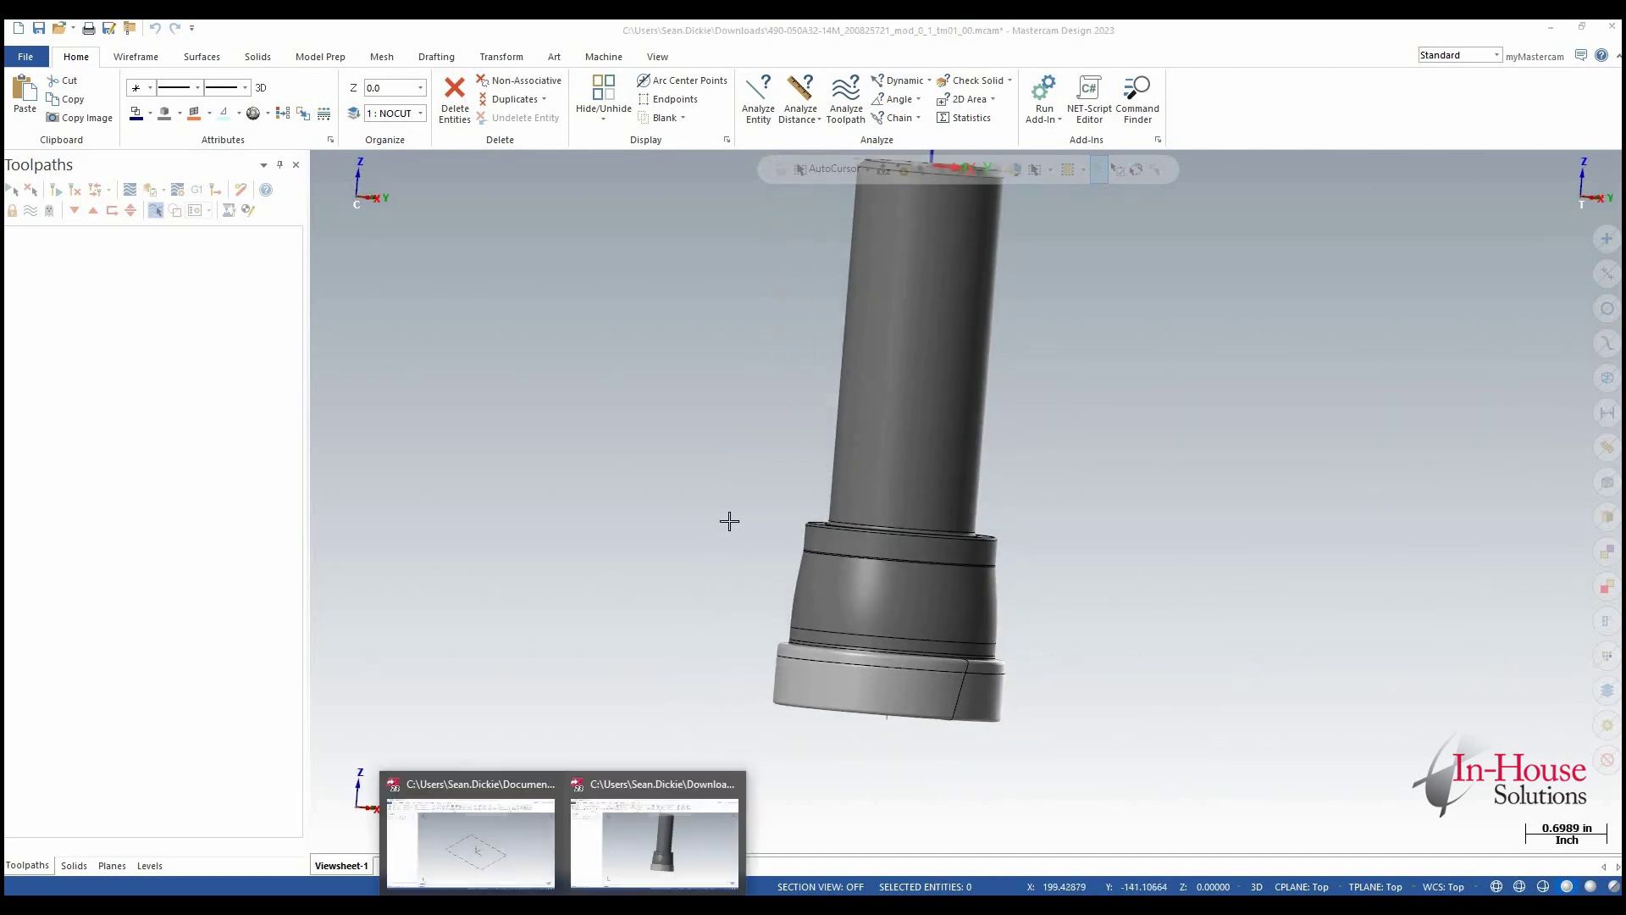
{"action": "key", "text": "Return"}
{"action": "scroll", "coordinate": [737, 526], "scroll_direction": "down", "scroll_amount": 2}
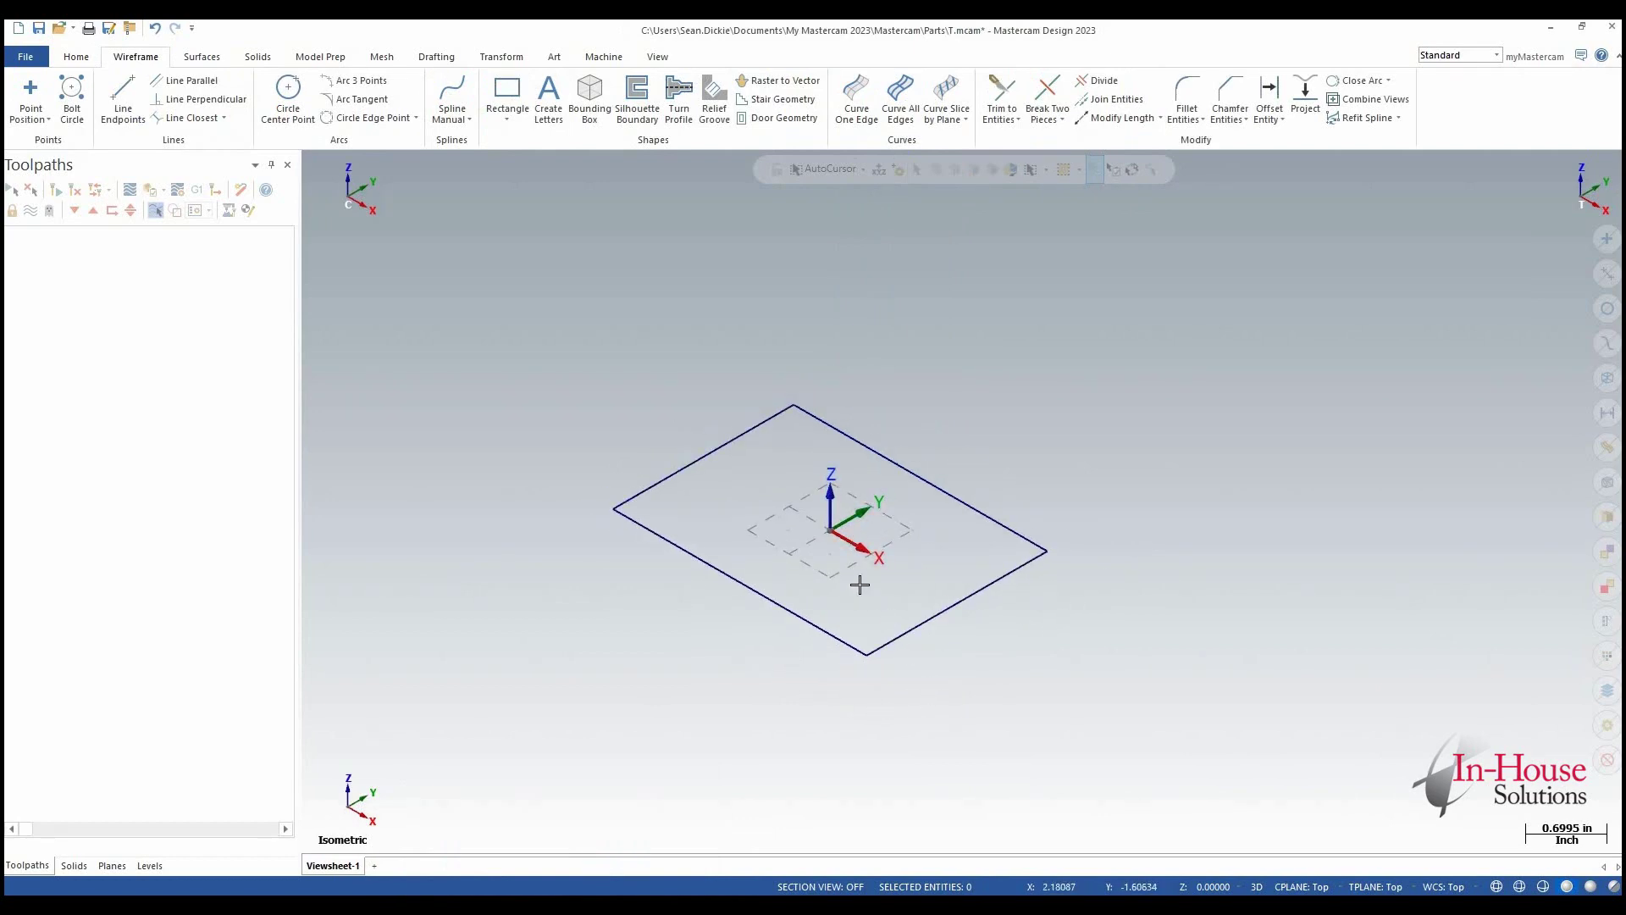
{"action": "left_click", "coordinate": [604, 56]}
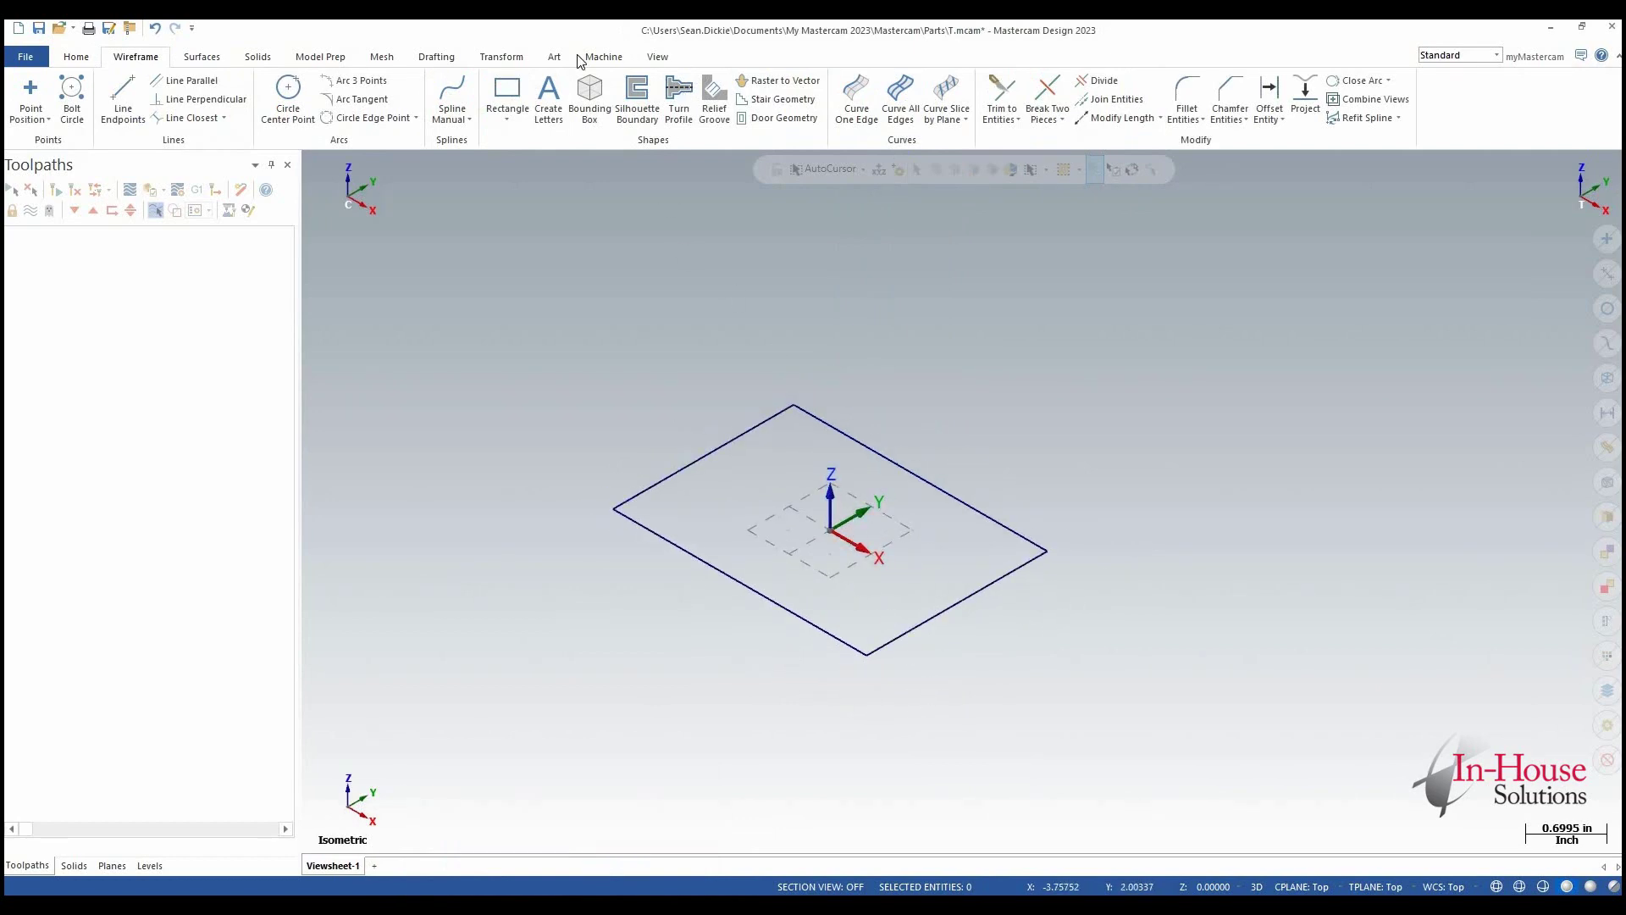
{"action": "left_click", "coordinate": [25, 88]}
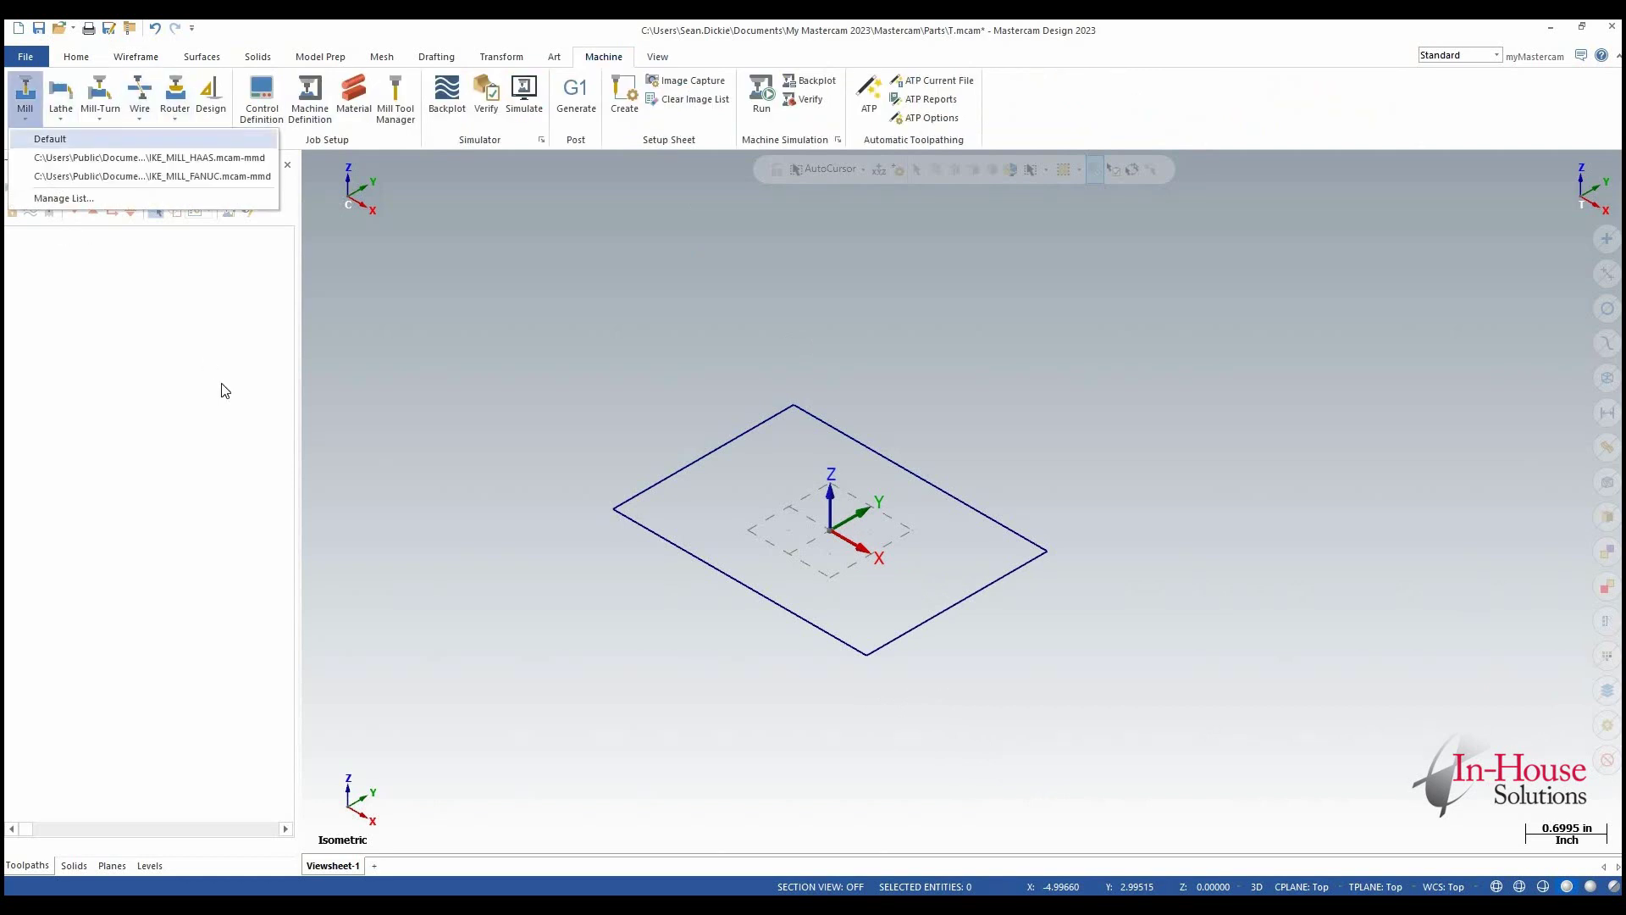
{"action": "left_click", "coordinate": [241, 140]}
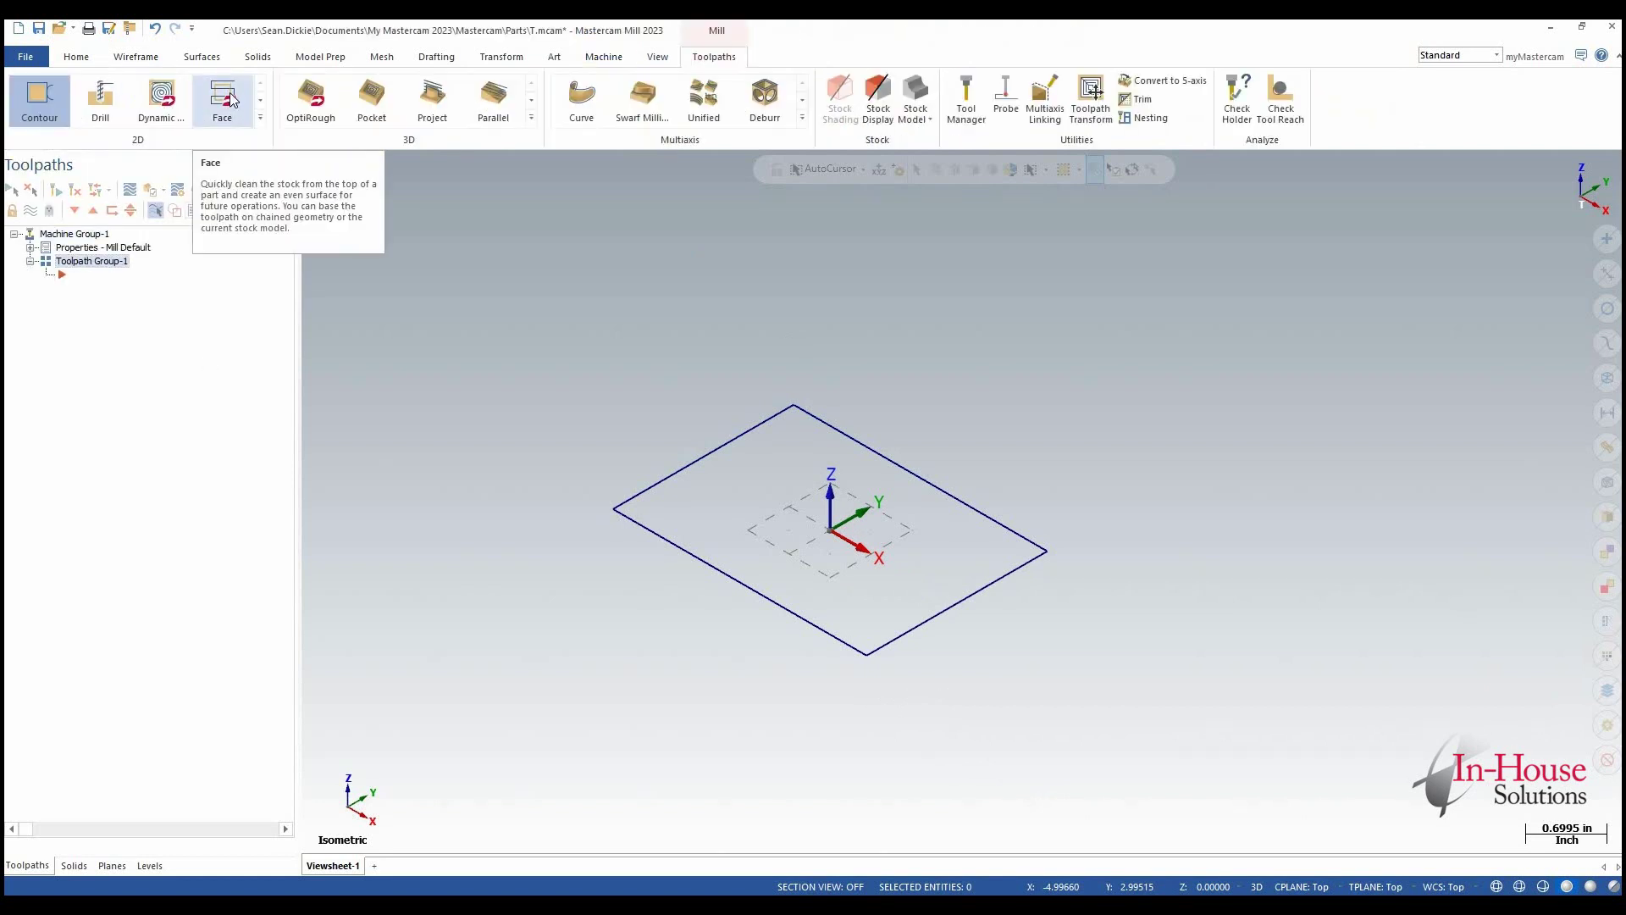
Create a Face toolpath using the rectangle as the facing chain.
{"action": "left_click", "coordinate": [224, 100]}
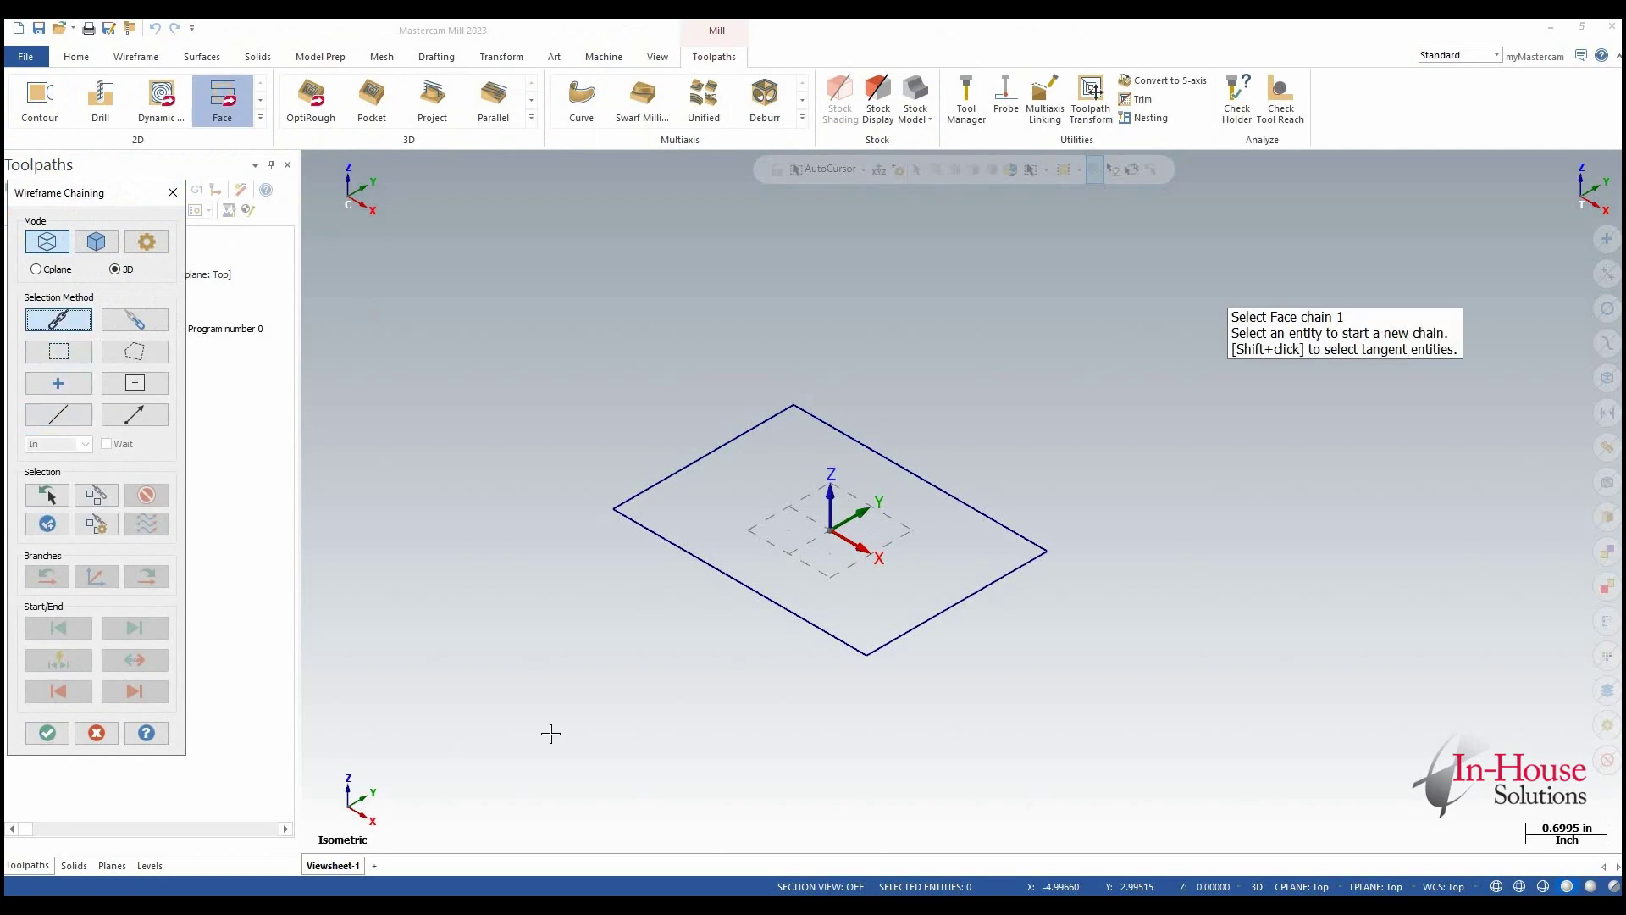
{"action": "left_click", "coordinate": [834, 429]}
{"action": "left_click", "coordinate": [47, 733]}
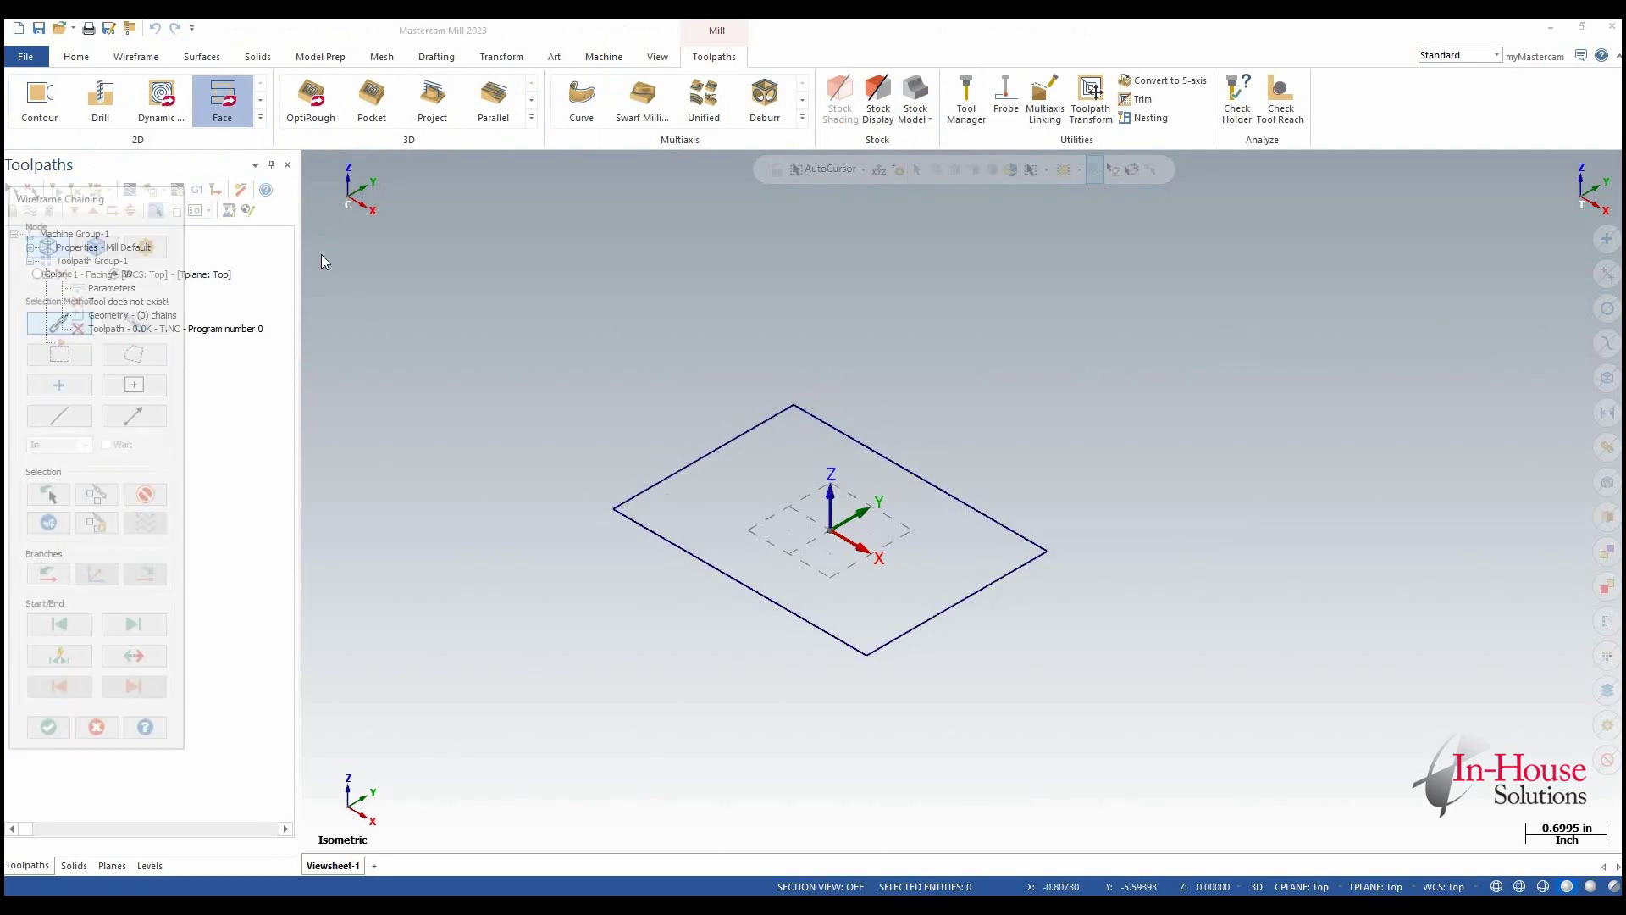
Create a new tool for the facing operation, choosing the Bull endmill type and proceeding to its geometry definition.
{"action": "key", "text": "Down"}
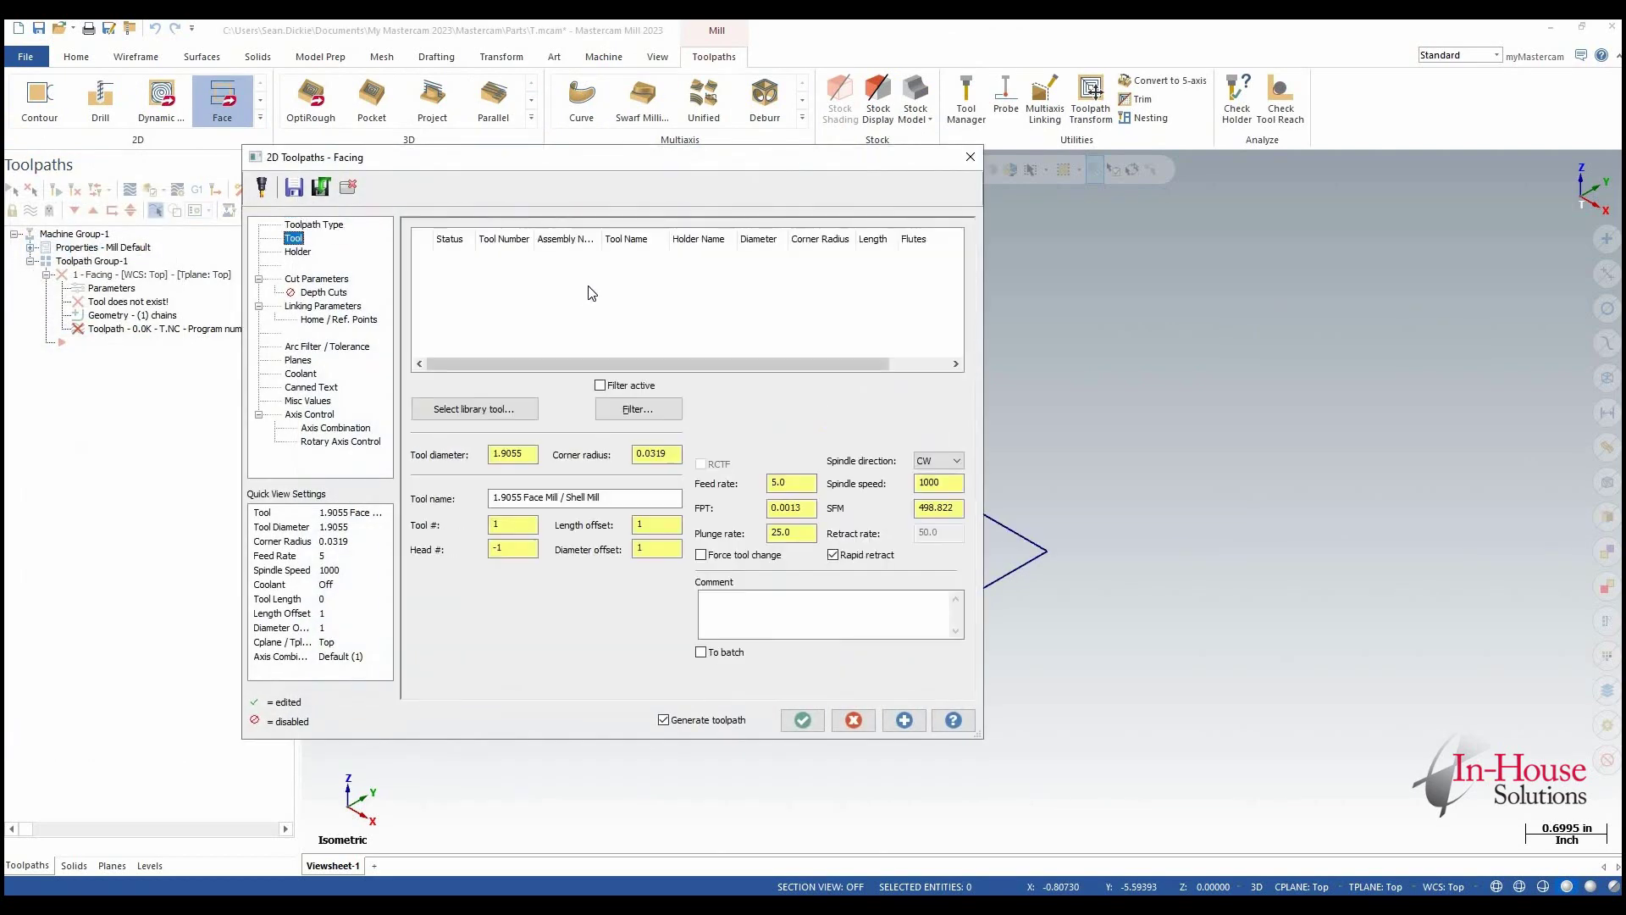
{"action": "right_click", "coordinate": [636, 327]}
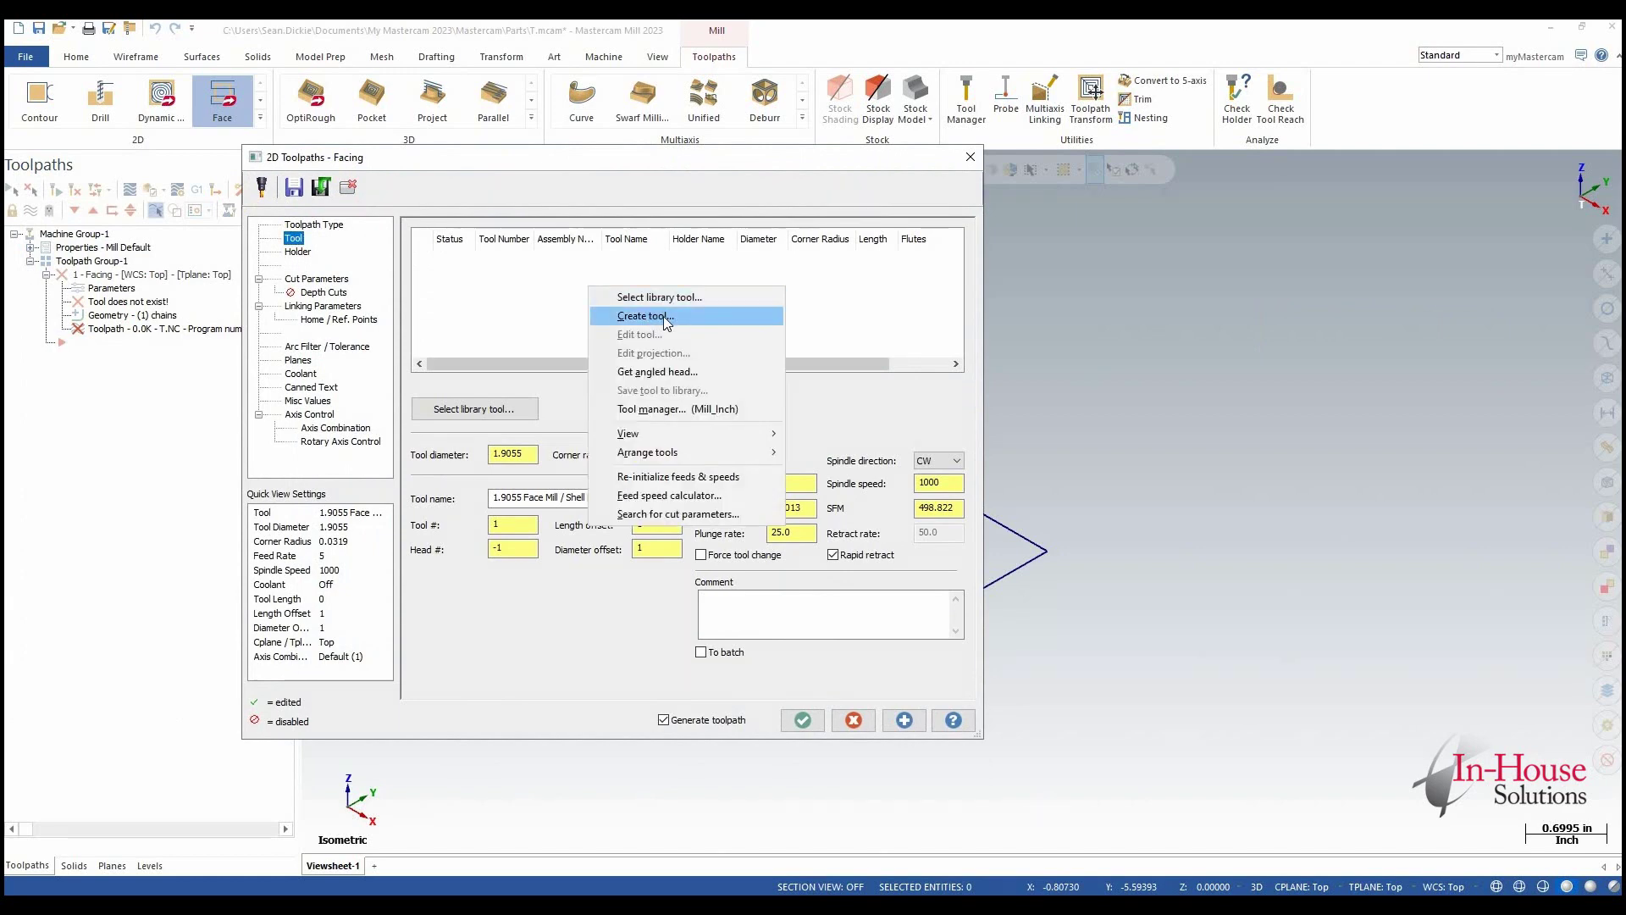
{"action": "left_click", "coordinate": [646, 316]}
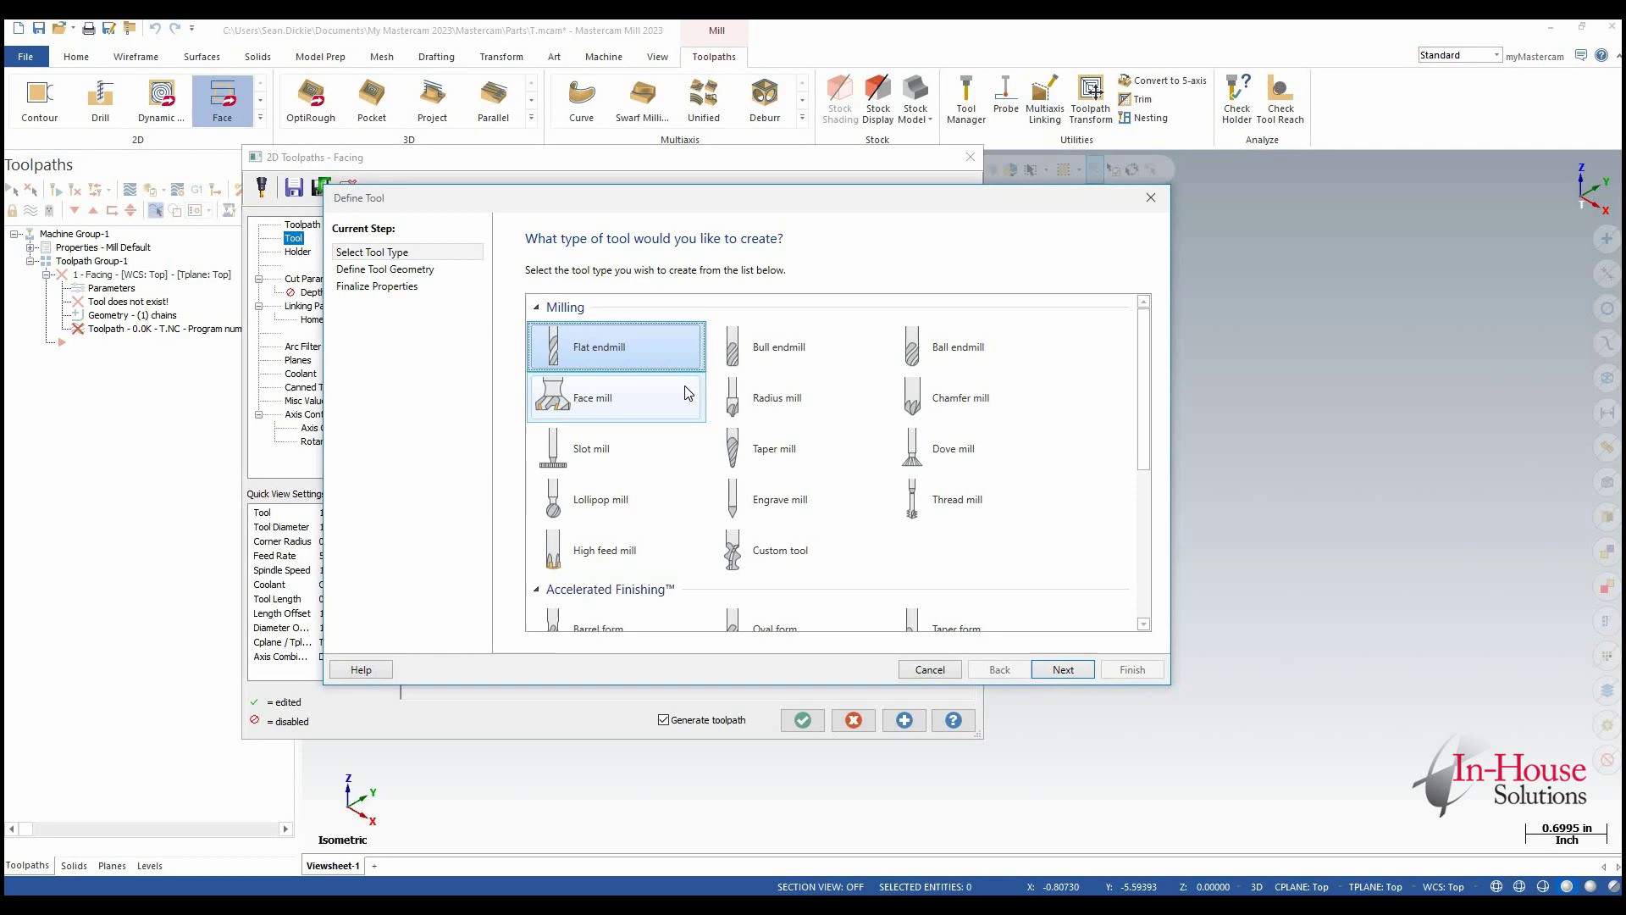
{"action": "left_click", "coordinate": [793, 360]}
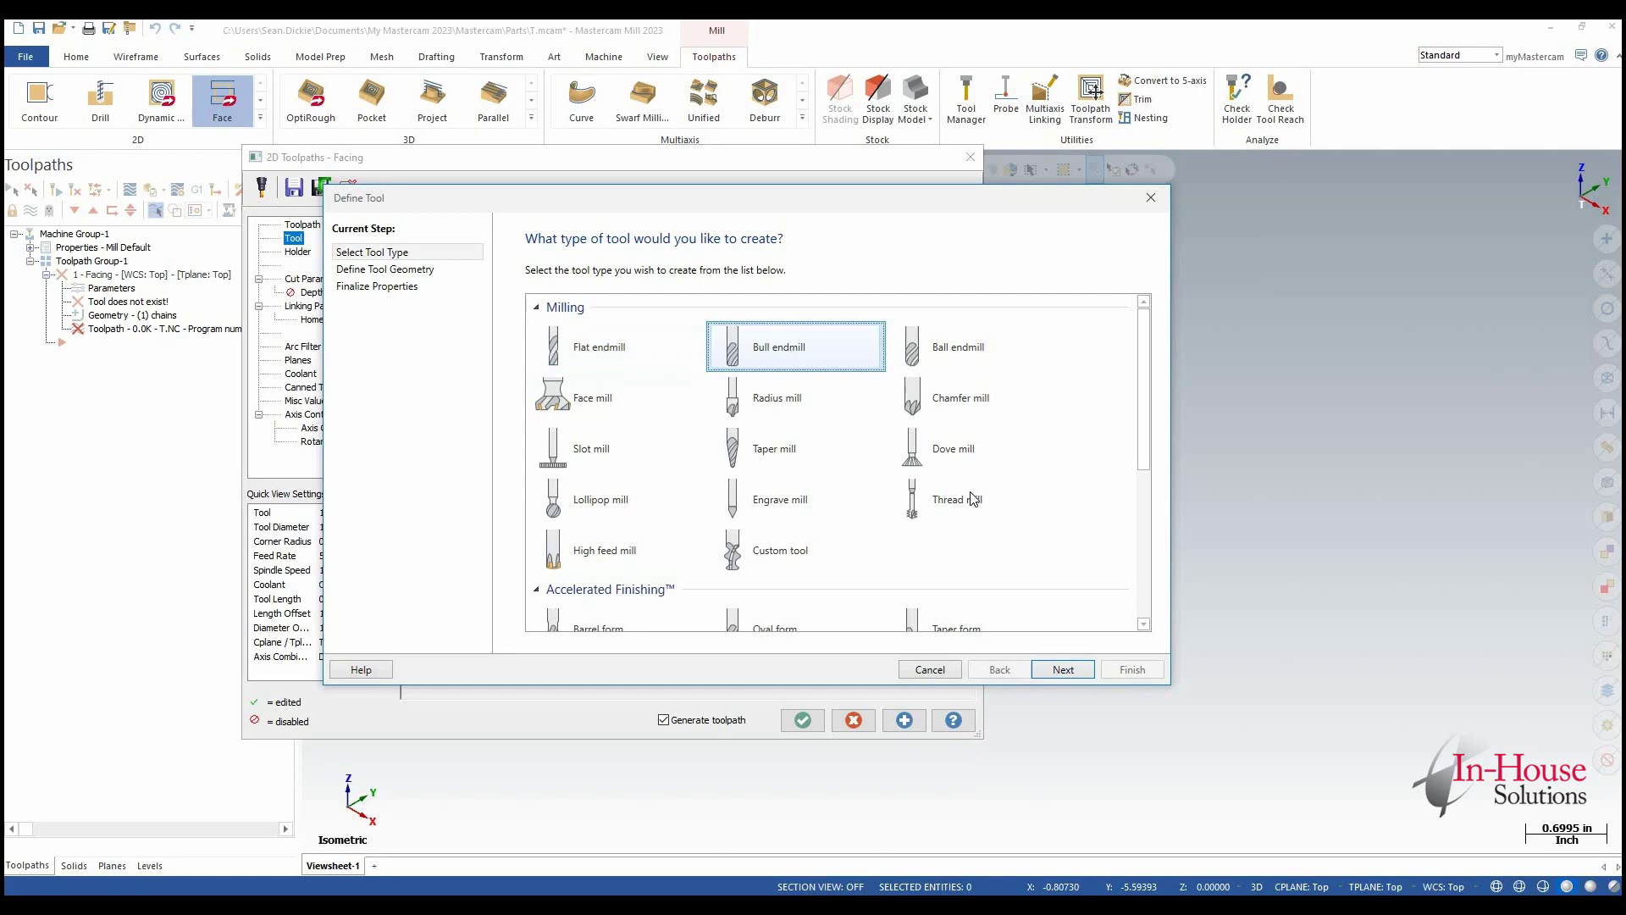
{"action": "left_click", "coordinate": [1063, 669]}
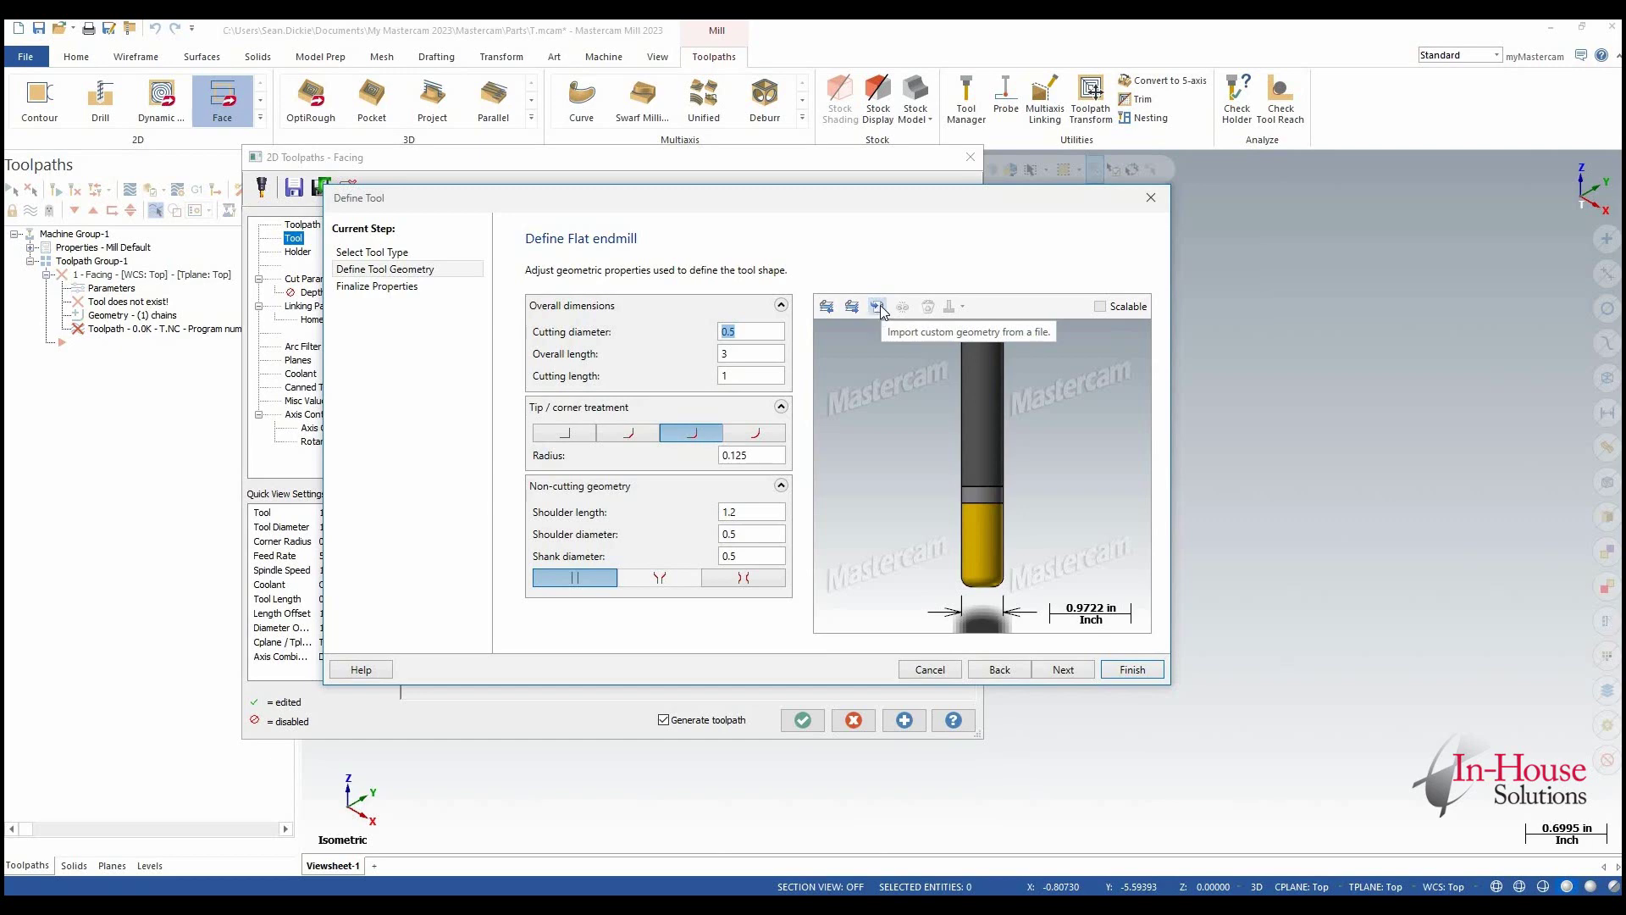
Import custom tool geometry from 490-050A32-14M_200825721_mod_0_1_tm01_00.stp in the Downloads folder.
{"action": "left_click", "coordinate": [880, 309]}
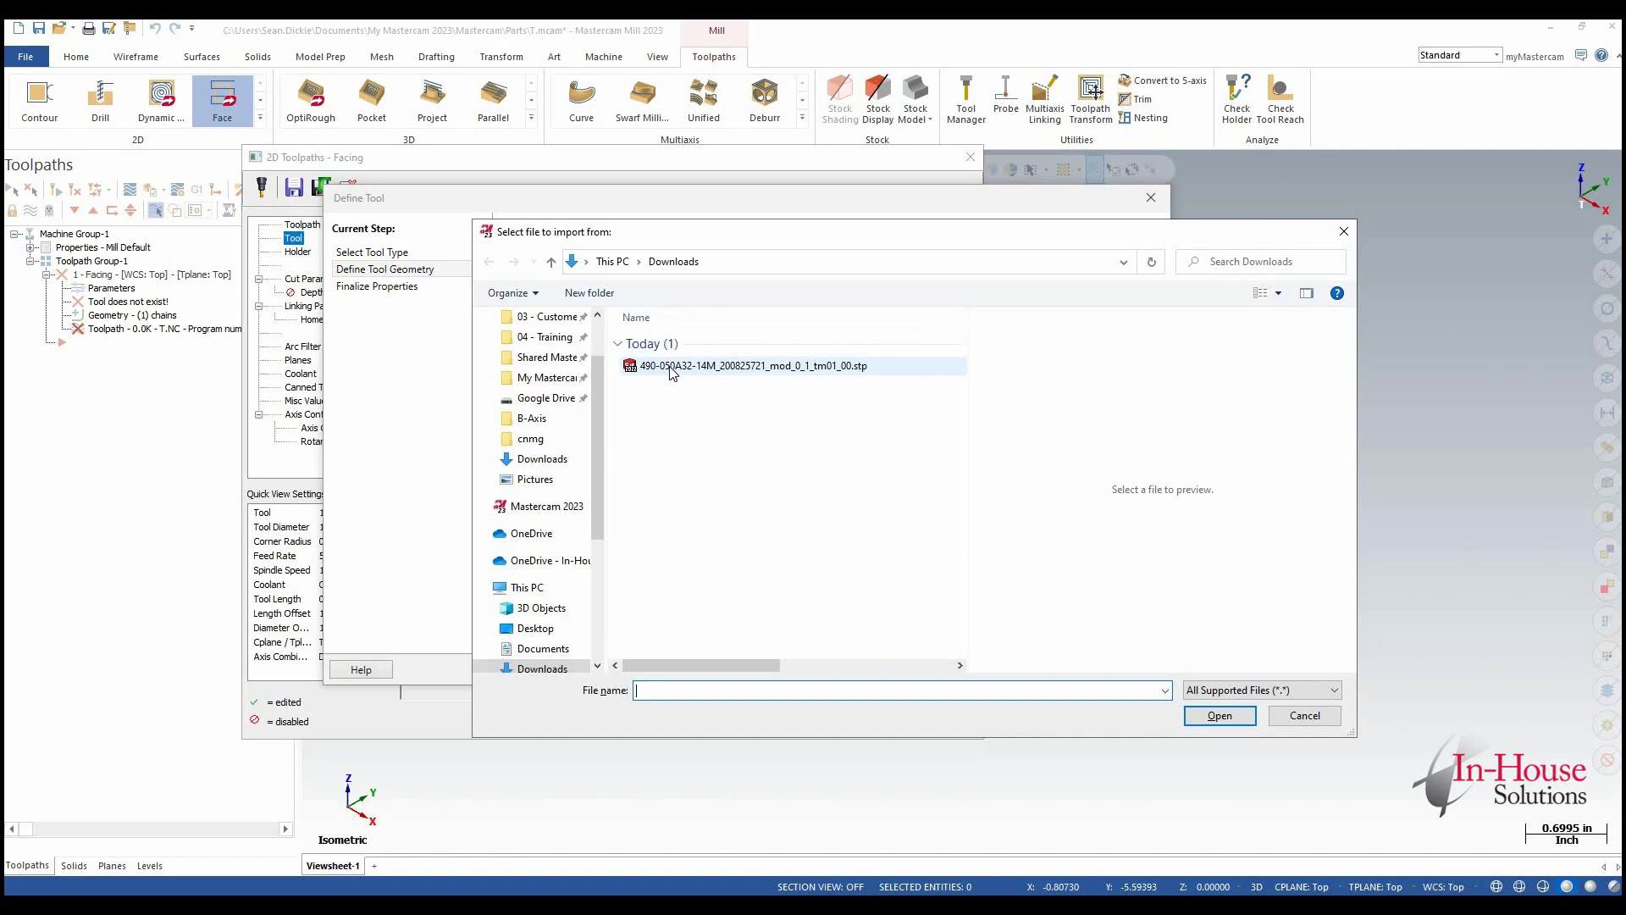
{"action": "left_click", "coordinate": [674, 374]}
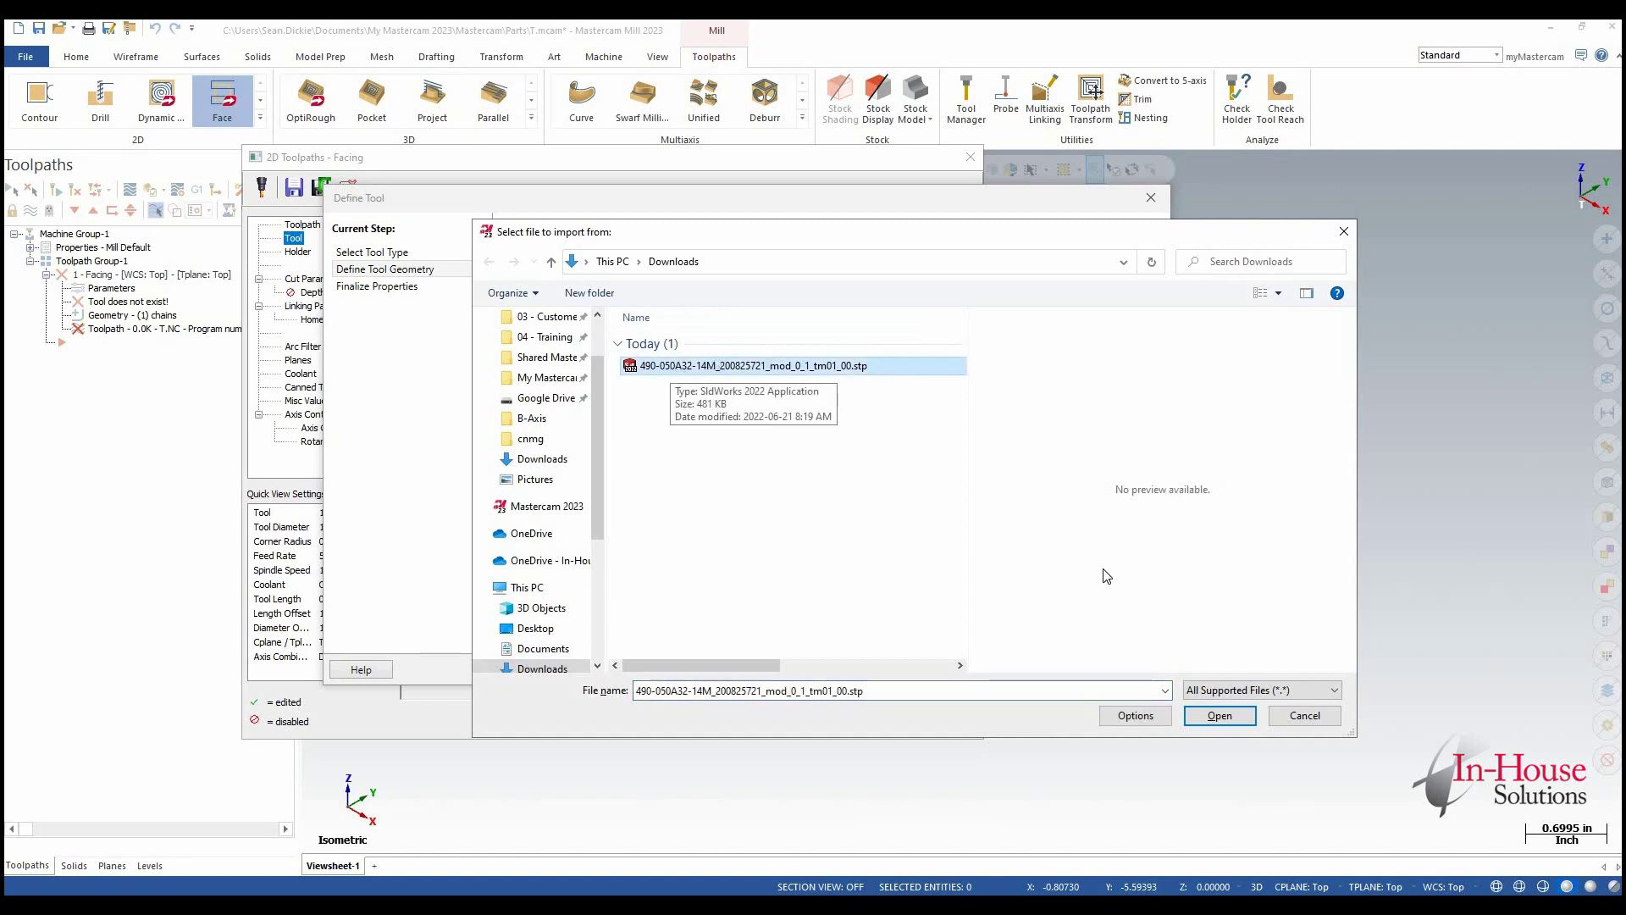
{"action": "left_click", "coordinate": [1220, 716]}
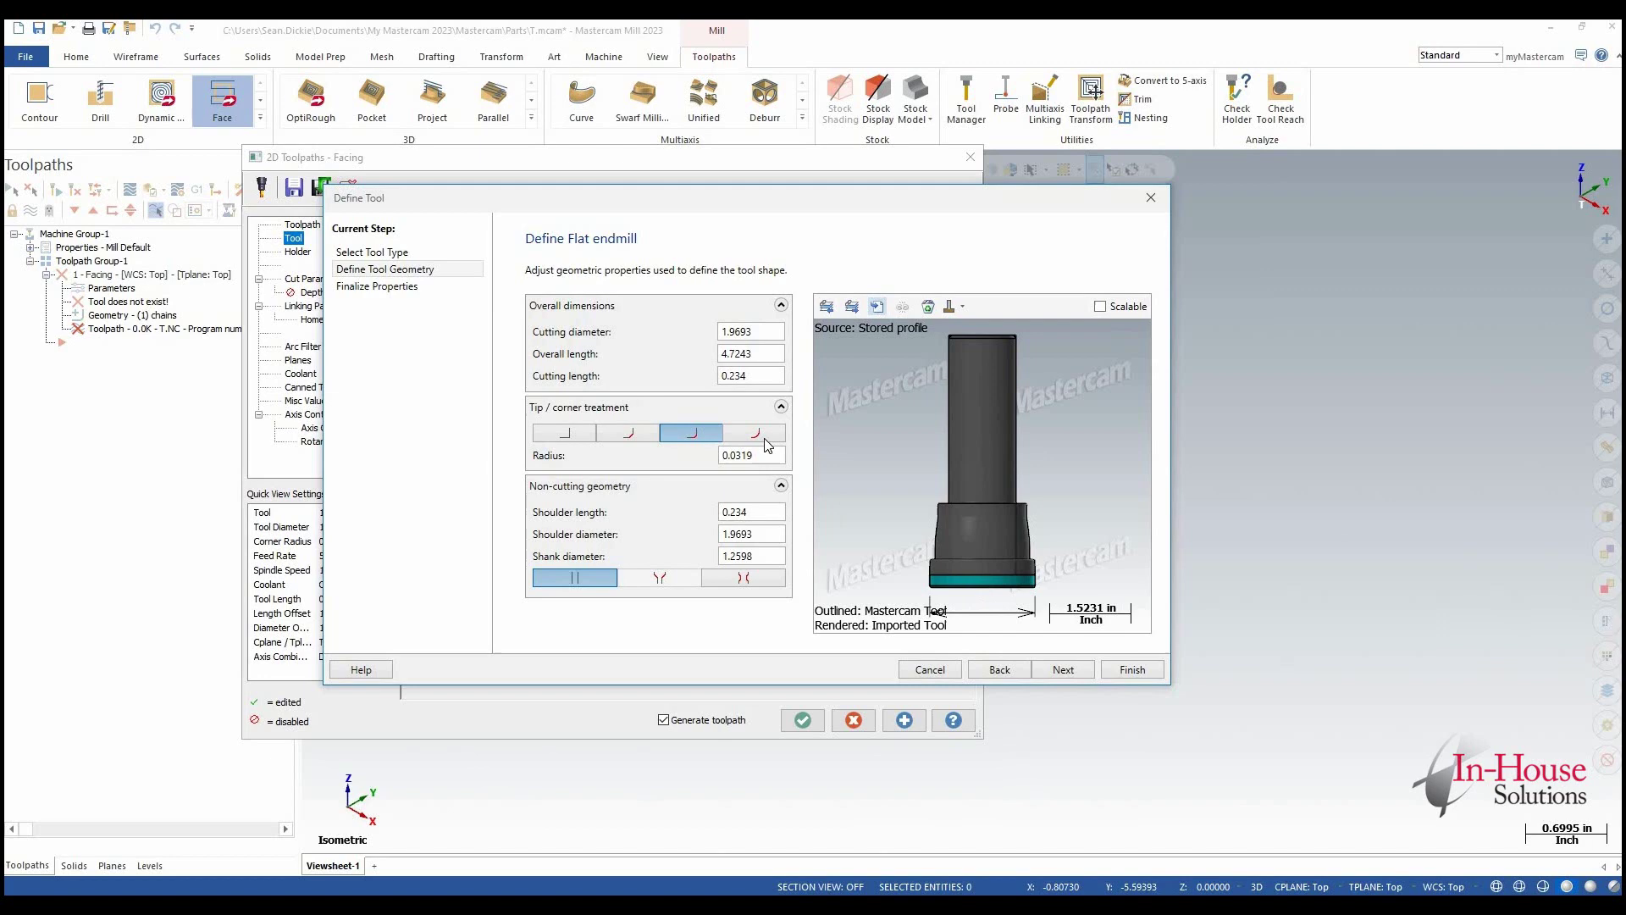
Inspect the imported cutter in the tool preview, checking the cutting length and the underside of the cutting head.
{"action": "left_click", "coordinate": [961, 565]}
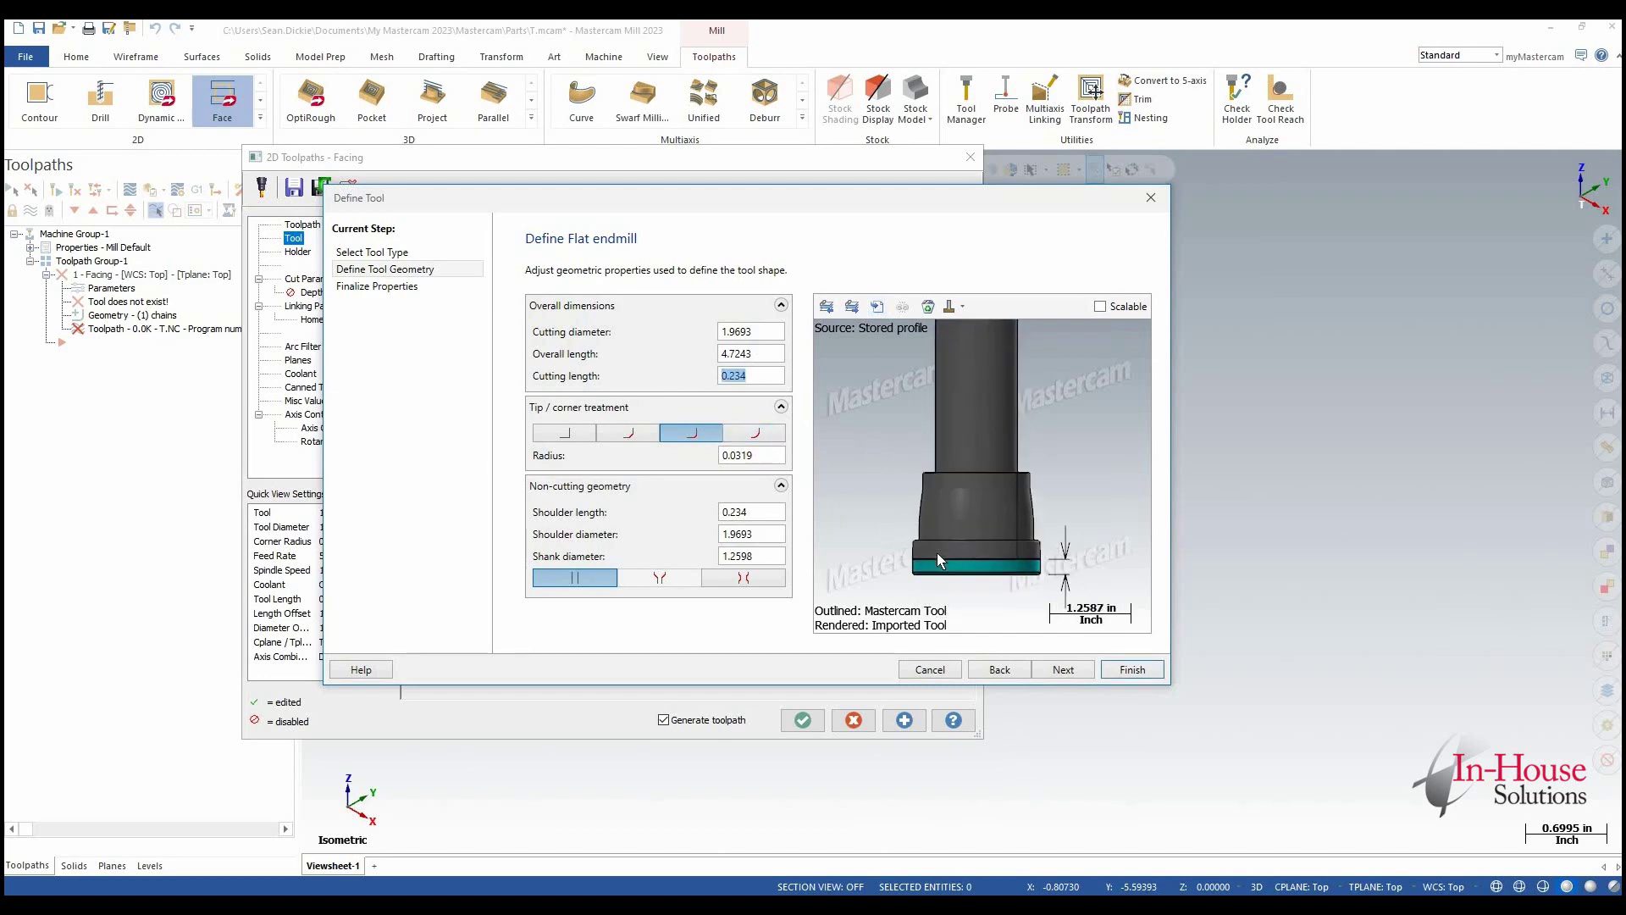
{"action": "scroll", "coordinate": [1000, 521], "scroll_direction": "up", "scroll_amount": 3}
{"action": "middle_click_drag", "start_coordinate": [1004, 547], "coordinate": [931, 523]}
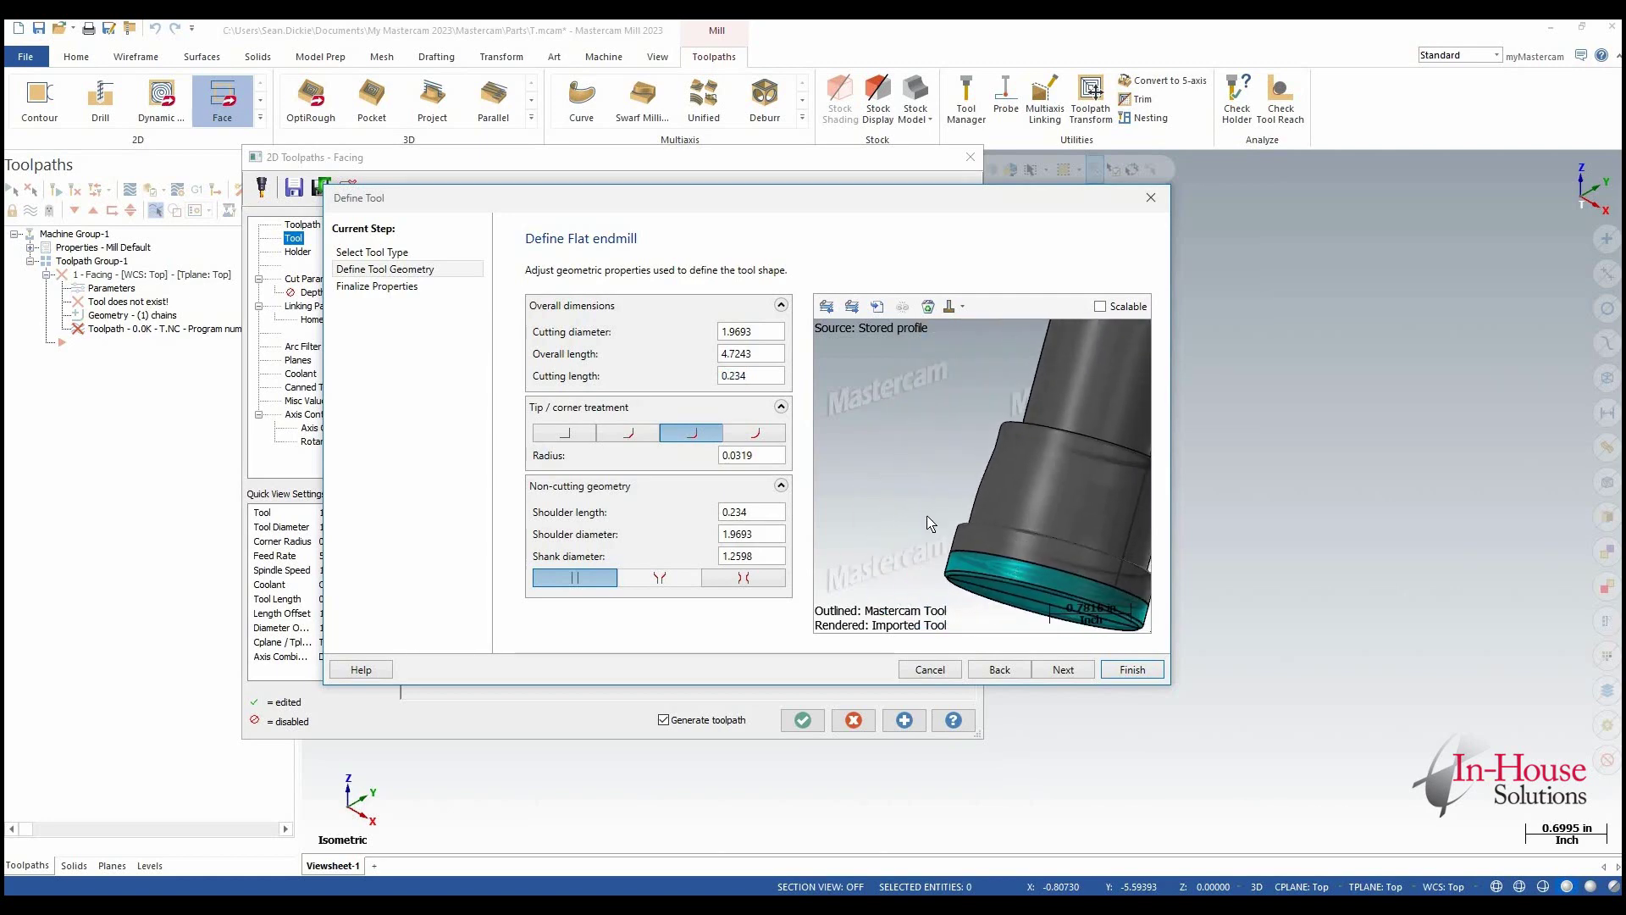
{"action": "right_click", "coordinate": [968, 591]}
{"action": "left_click", "coordinate": [1027, 594]}
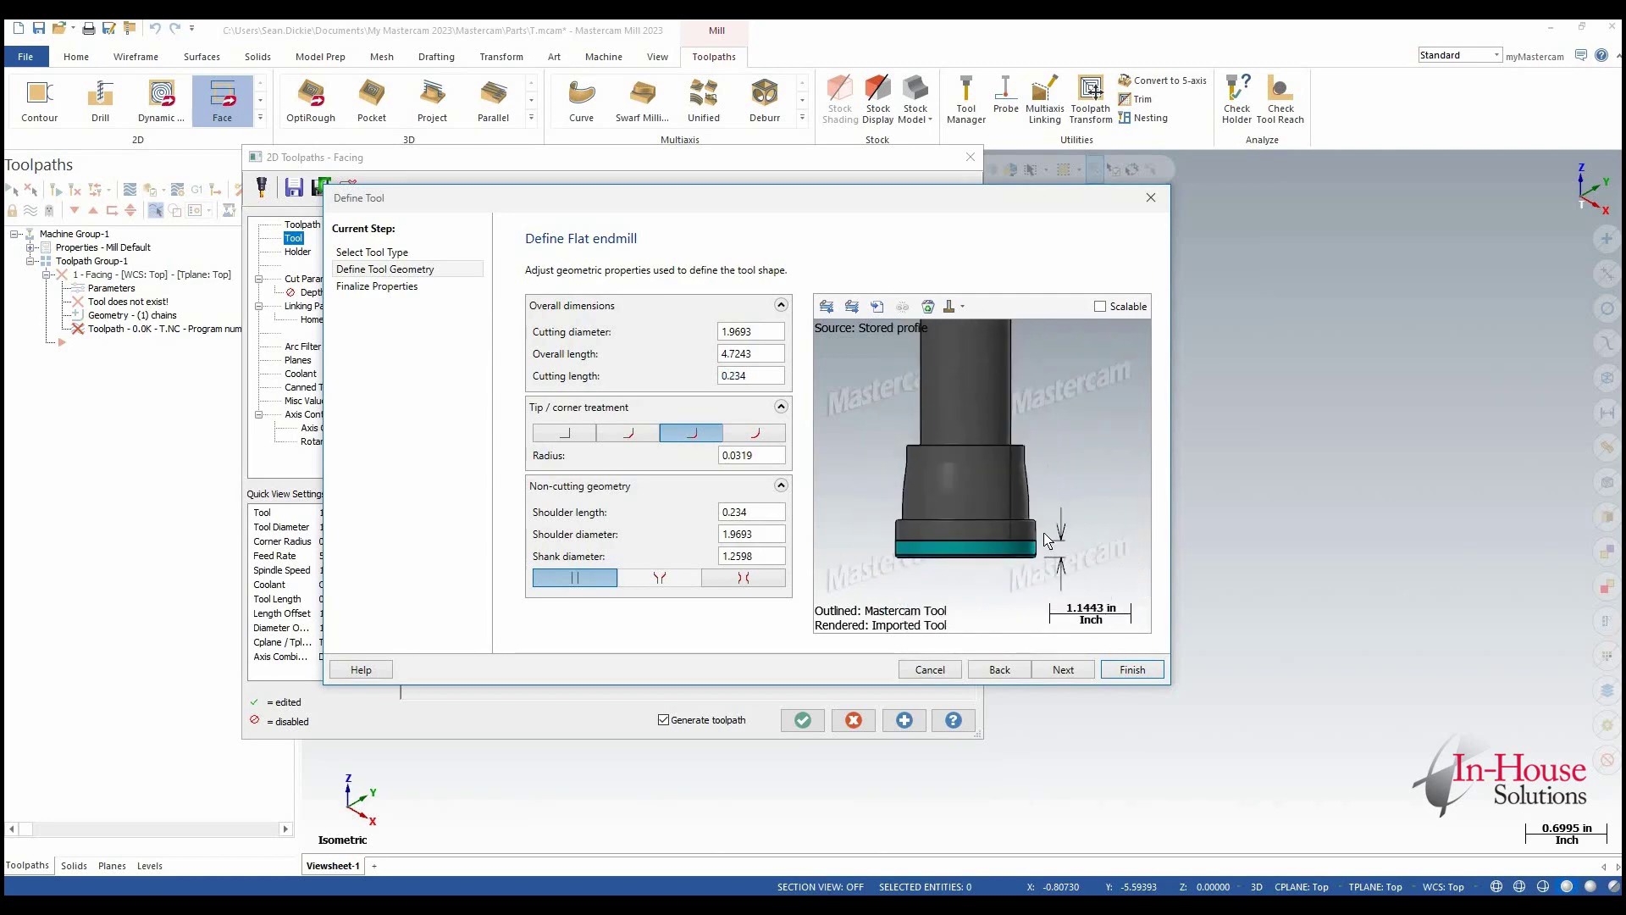
{"action": "scroll", "coordinate": [1059, 538], "scroll_direction": "down", "scroll_amount": 2}
{"action": "scroll", "coordinate": [1016, 551], "scroll_direction": "up", "scroll_amount": 2}
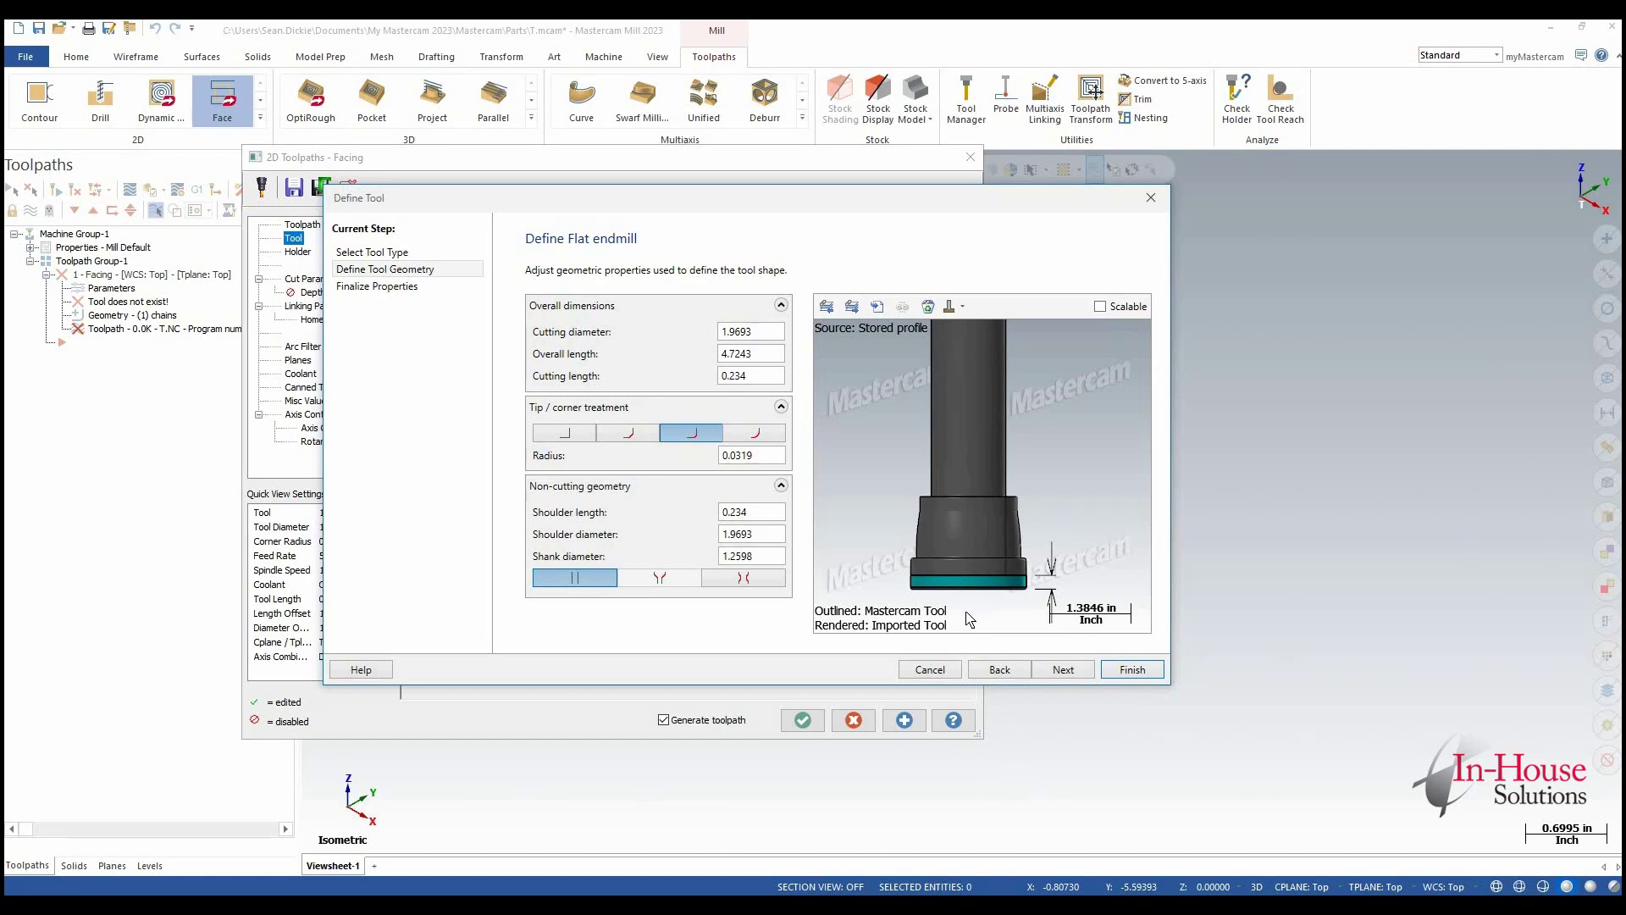
Compare the rendered Mastercam tool with the imported tool at the corner radius, and return to the imported tool rendering.
{"action": "left_click", "coordinate": [962, 306]}
{"action": "left_click", "coordinate": [1012, 331]}
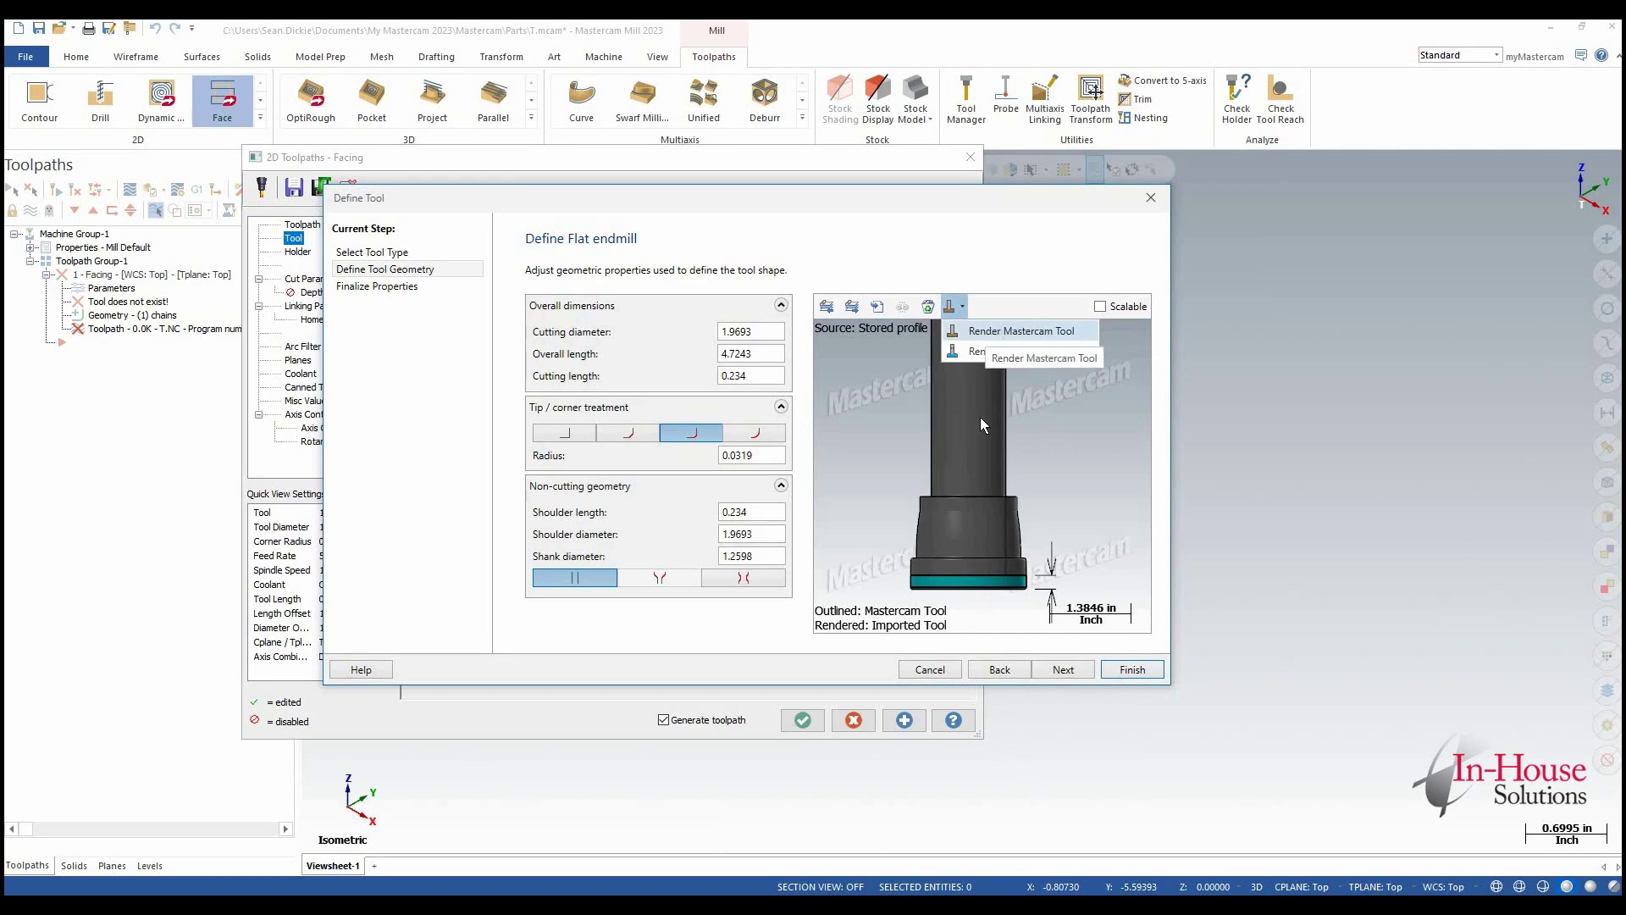
{"action": "scroll", "coordinate": [1042, 581], "scroll_direction": "up", "scroll_amount": 3}
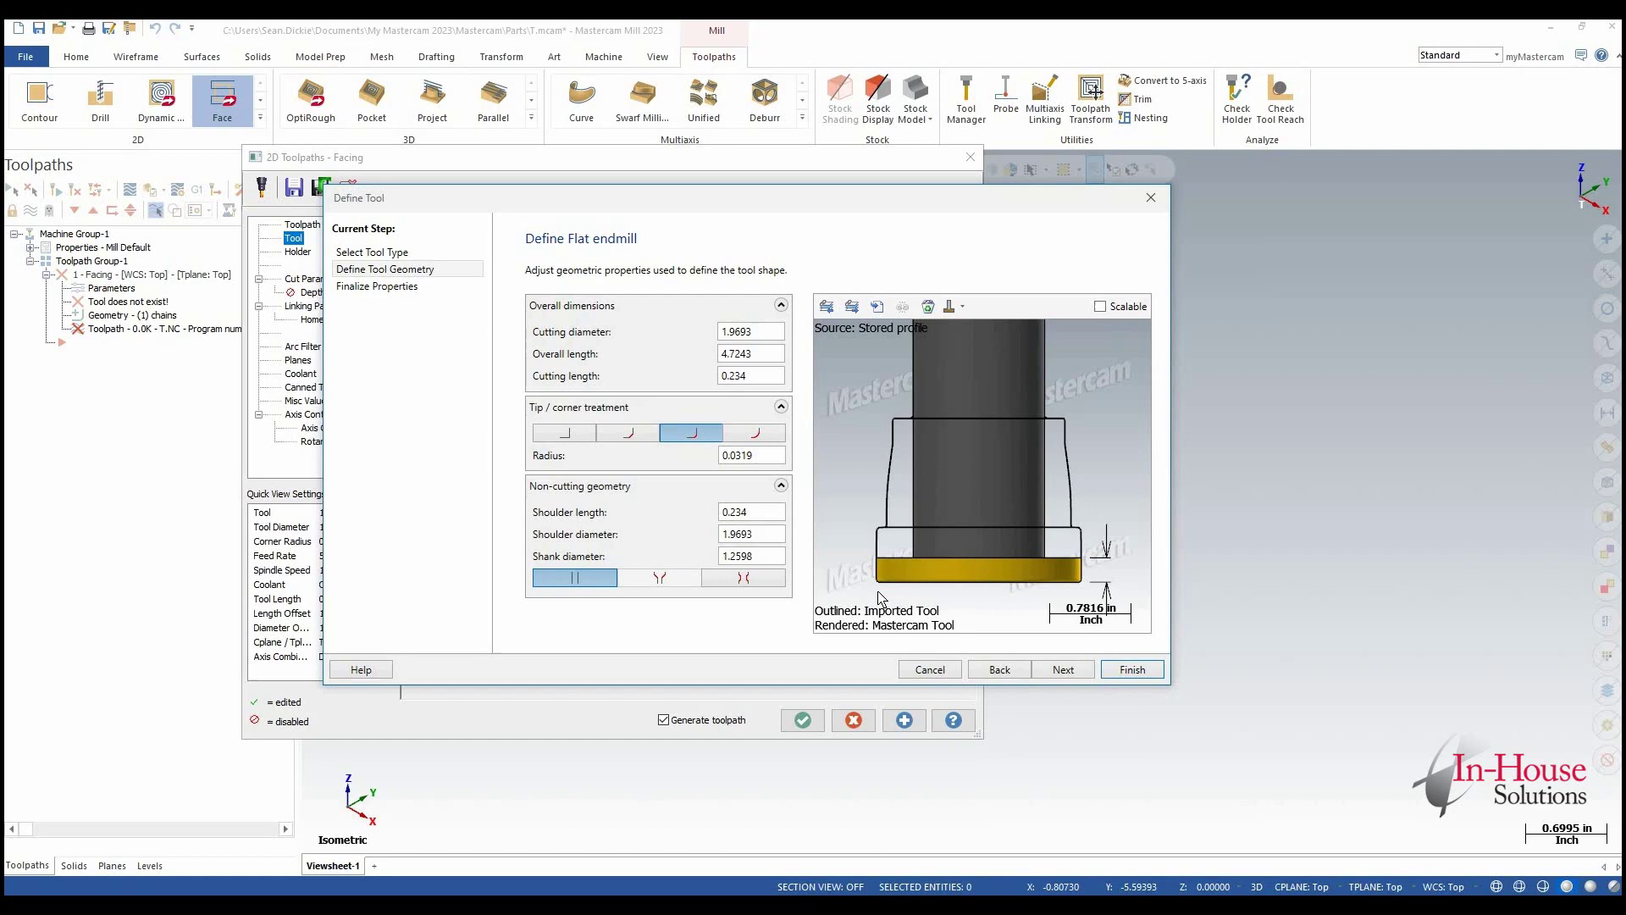
{"action": "scroll", "coordinate": [900, 585], "scroll_direction": "up", "scroll_amount": 5}
{"action": "scroll", "coordinate": [831, 501], "scroll_direction": "up", "scroll_amount": 4}
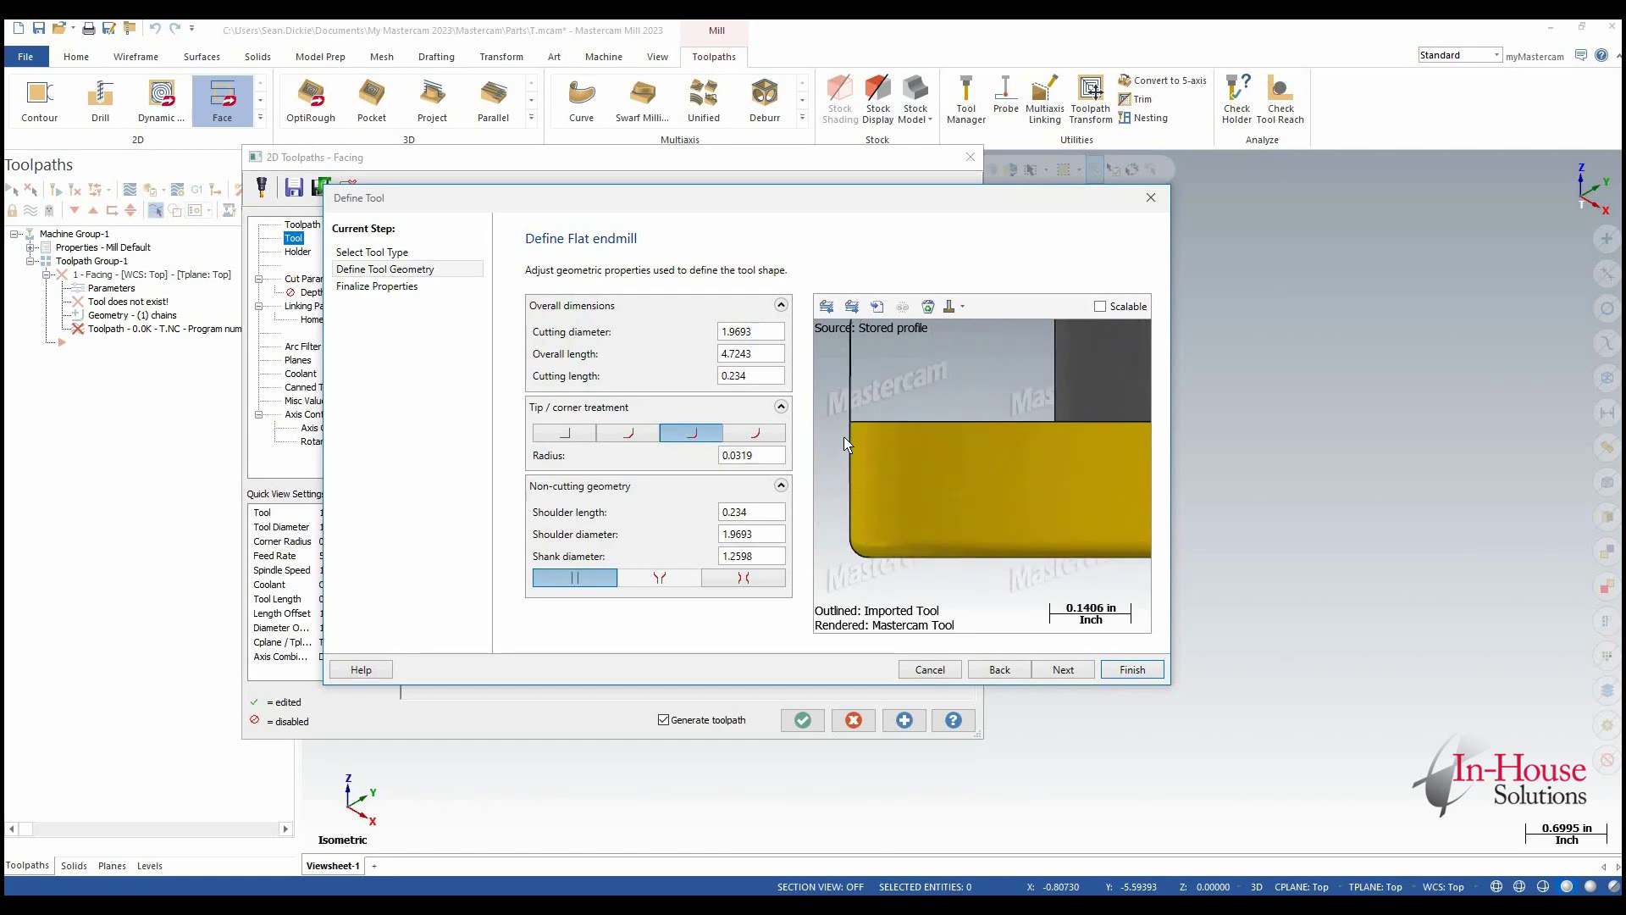
{"action": "left_click", "coordinate": [961, 305]}
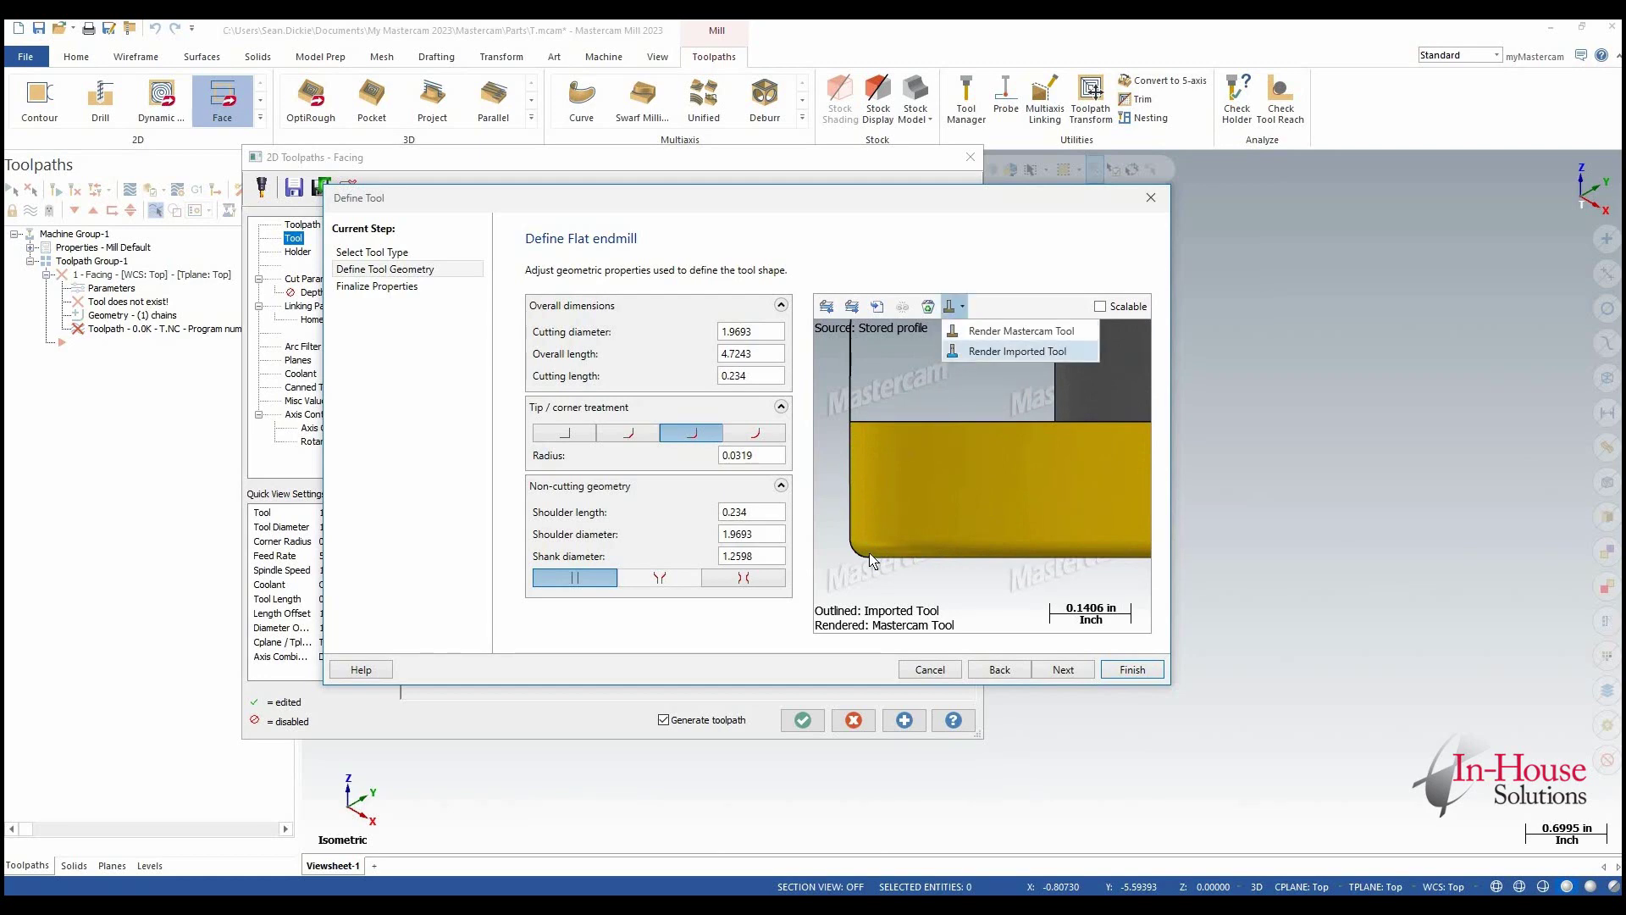
{"action": "left_click", "coordinate": [982, 349]}
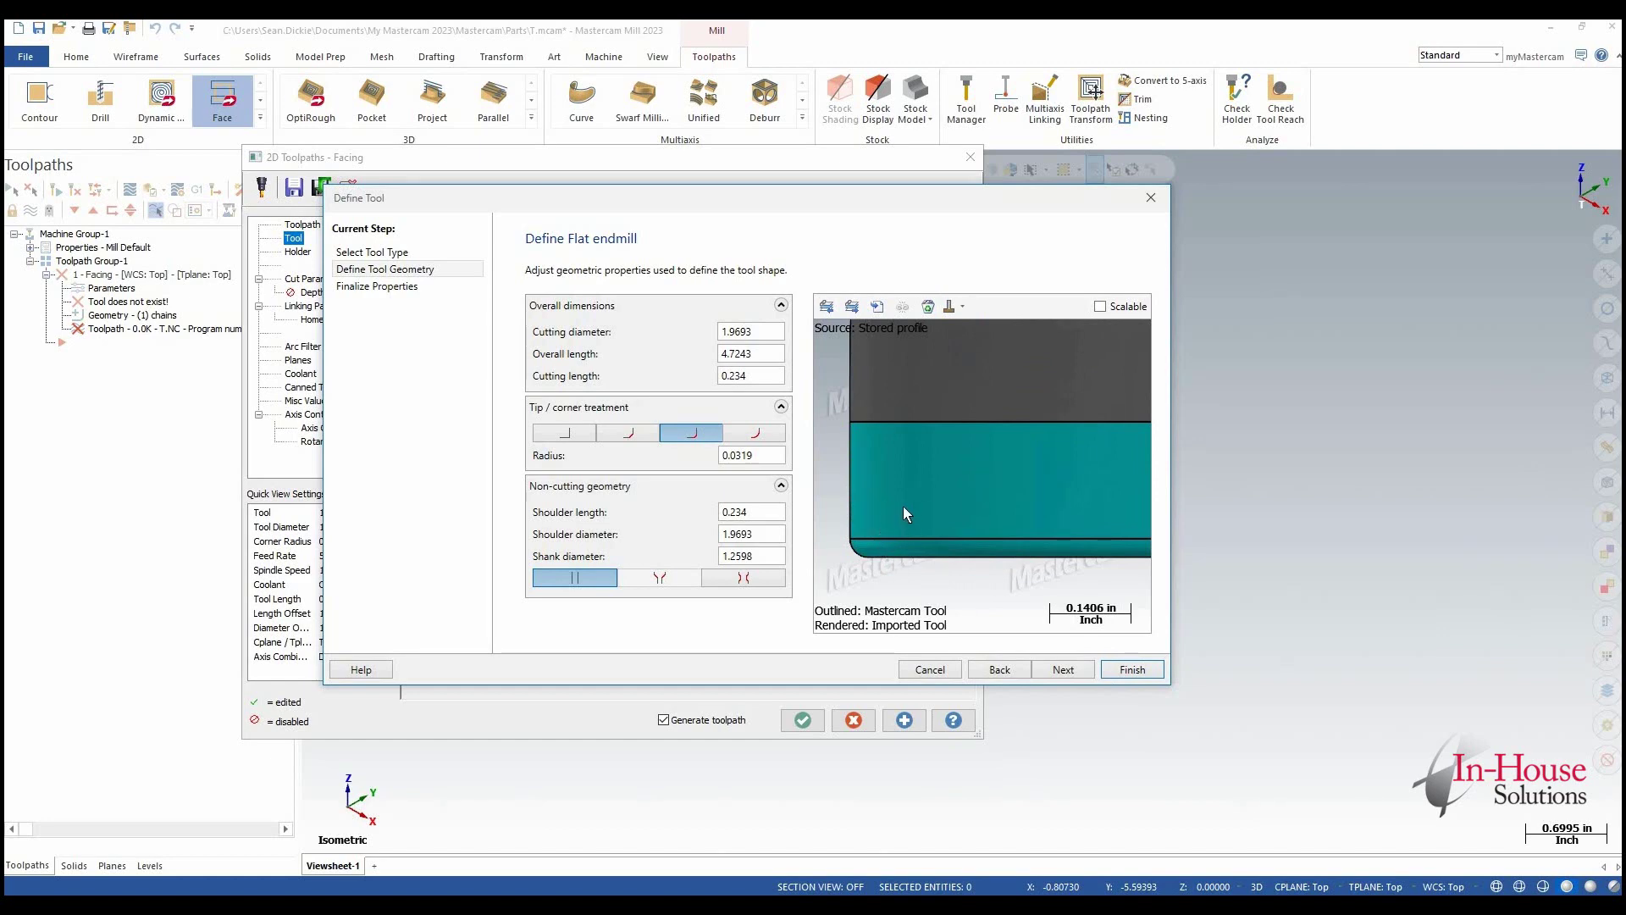
Finish the bull endmill definition and accept the facing parameters to generate the toolpath.
{"action": "left_click", "coordinate": [1134, 670]}
{"action": "left_click", "coordinate": [803, 721]}
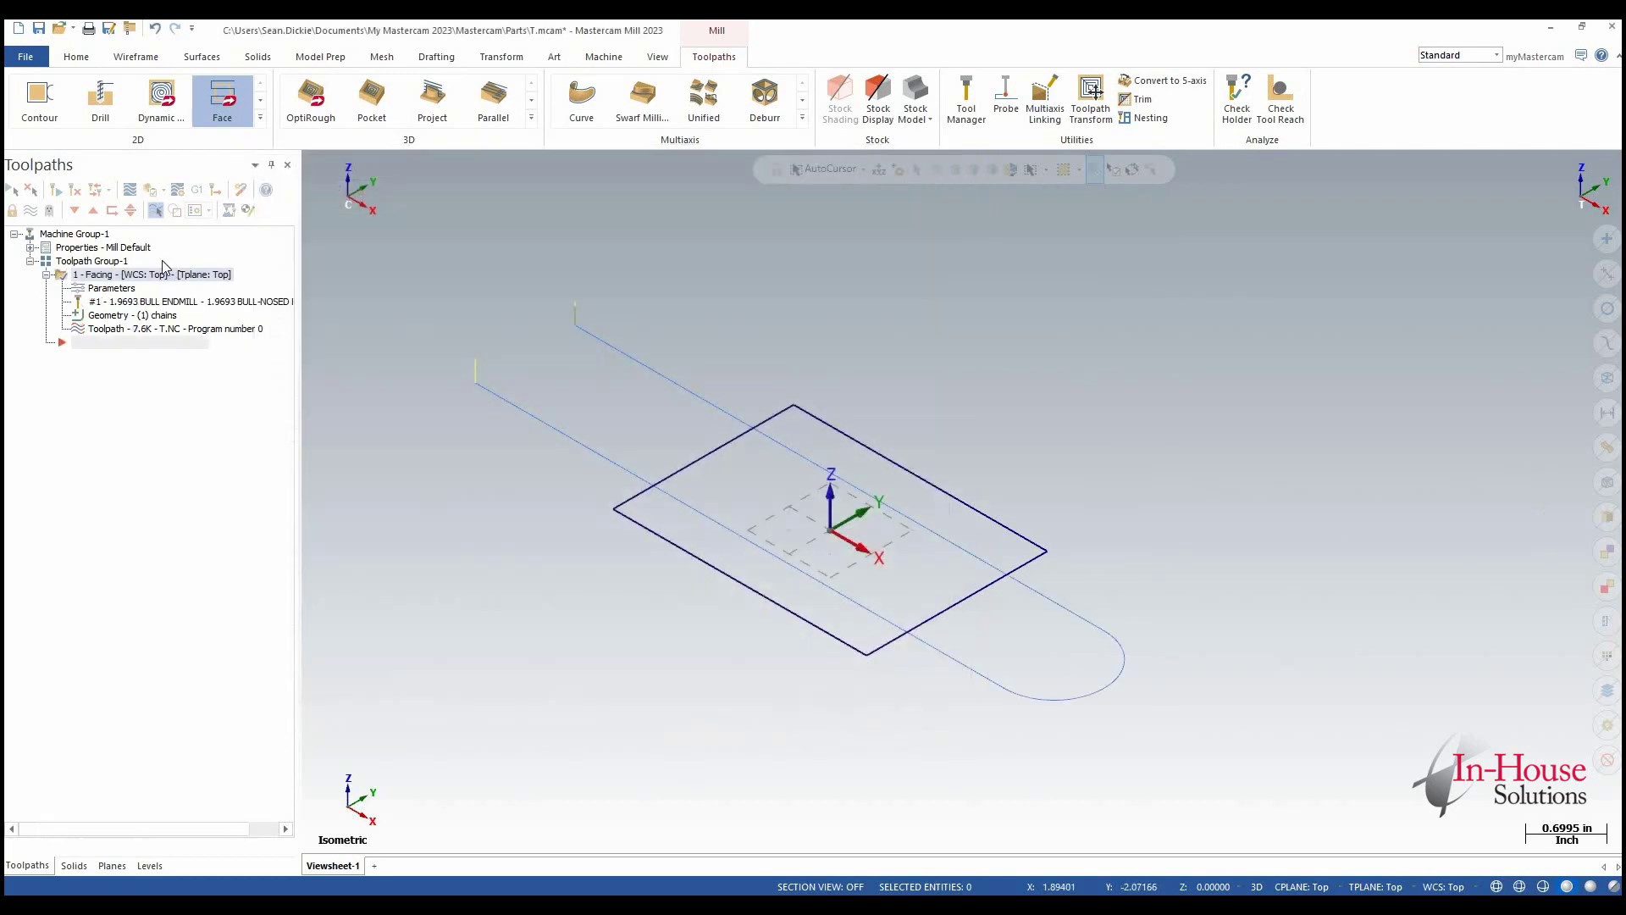
Backplot the facing toolpath with the imported cutter, watching it move across the part from a low side angle, and close the backplot.
{"action": "left_click", "coordinate": [130, 193]}
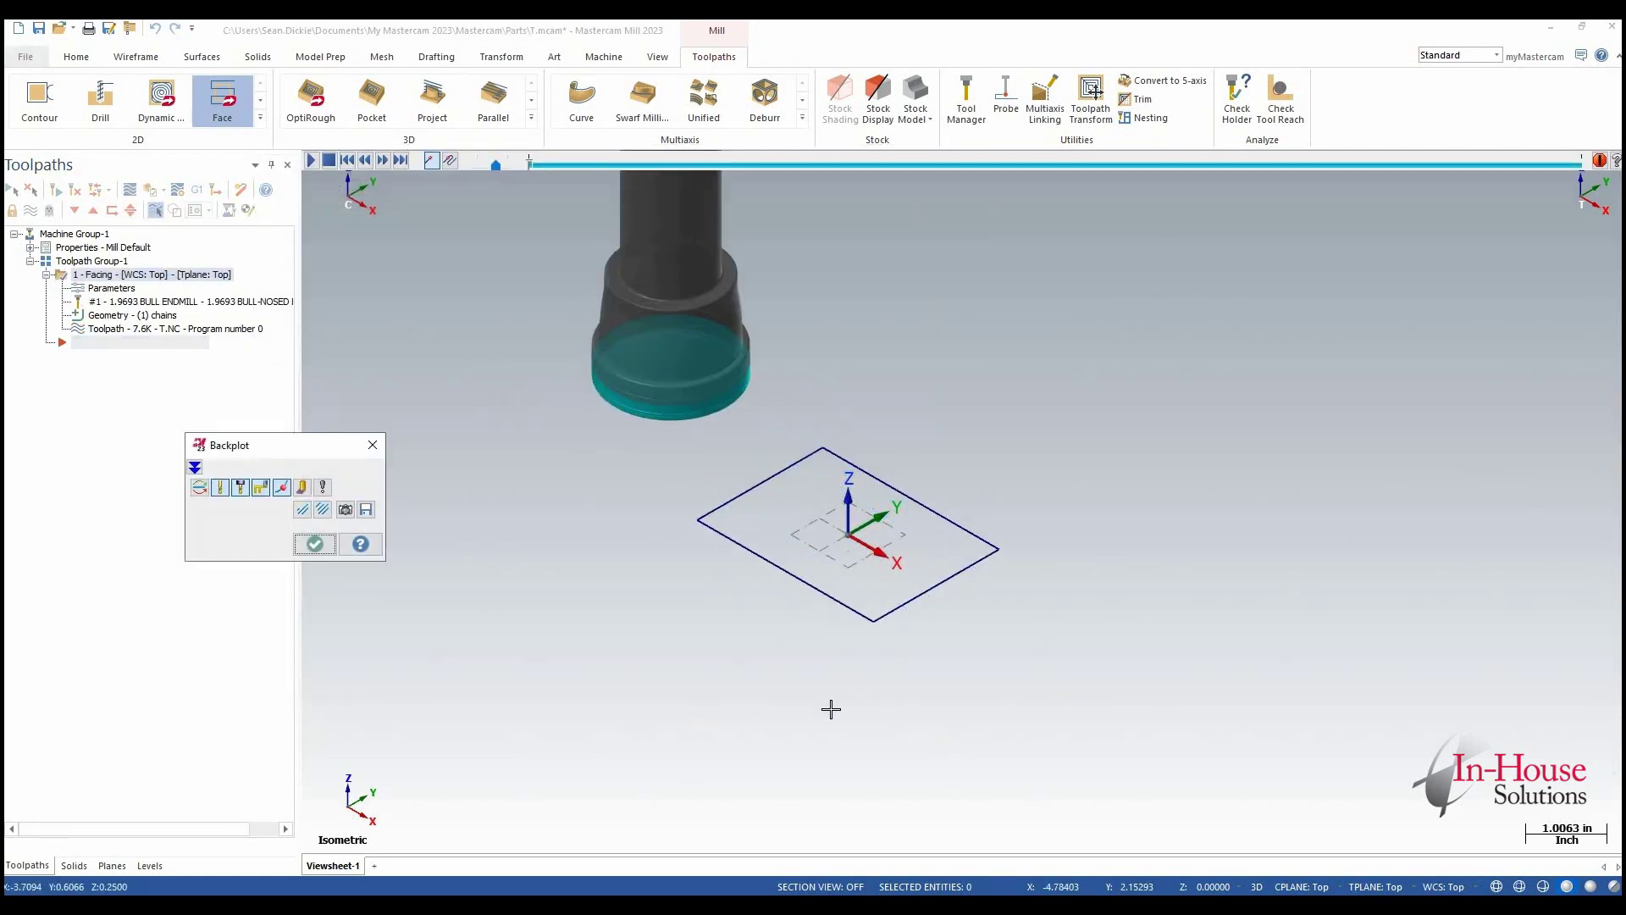
{"action": "key", "text": "s"}
{"action": "key", "text": "s"}
{"action": "key", "text": "s"}
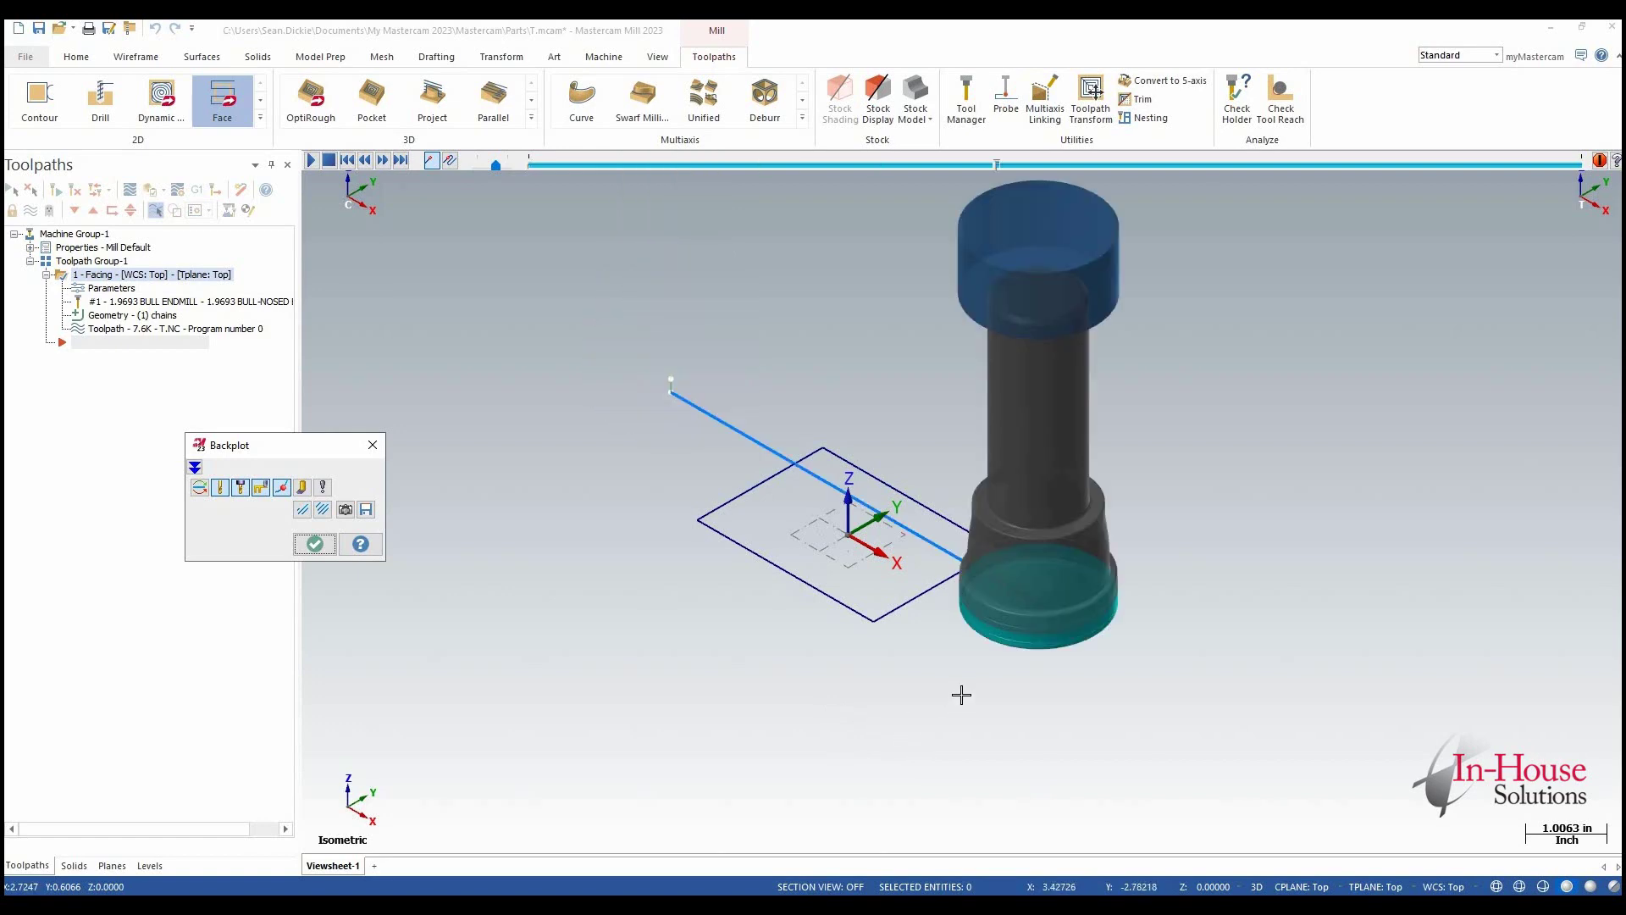
{"action": "mouse_move", "coordinate": [984, 664]}
{"action": "middle_mouse_down"}
{"action": "mouse_move", "coordinate": [1042, 646]}
{"action": "mouse_move", "coordinate": [1001, 646]}
{"action": "mouse_move", "coordinate": [999, 684]}
{"action": "middle_mouse_up"}
{"action": "key", "text": "s"}
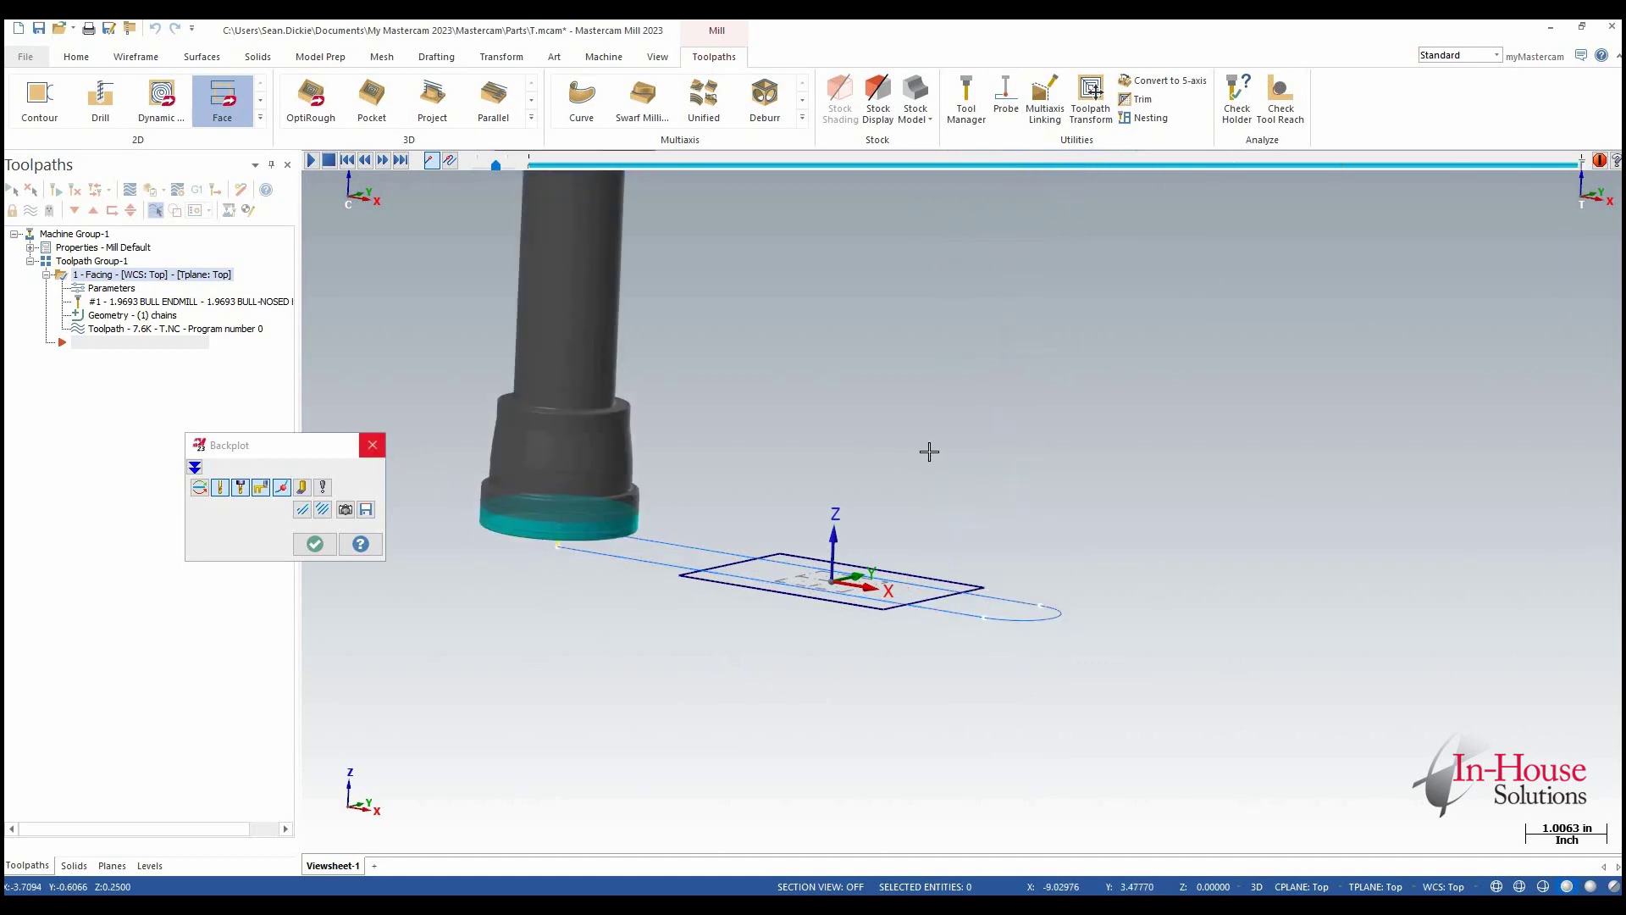
{"action": "key", "text": "Escape"}
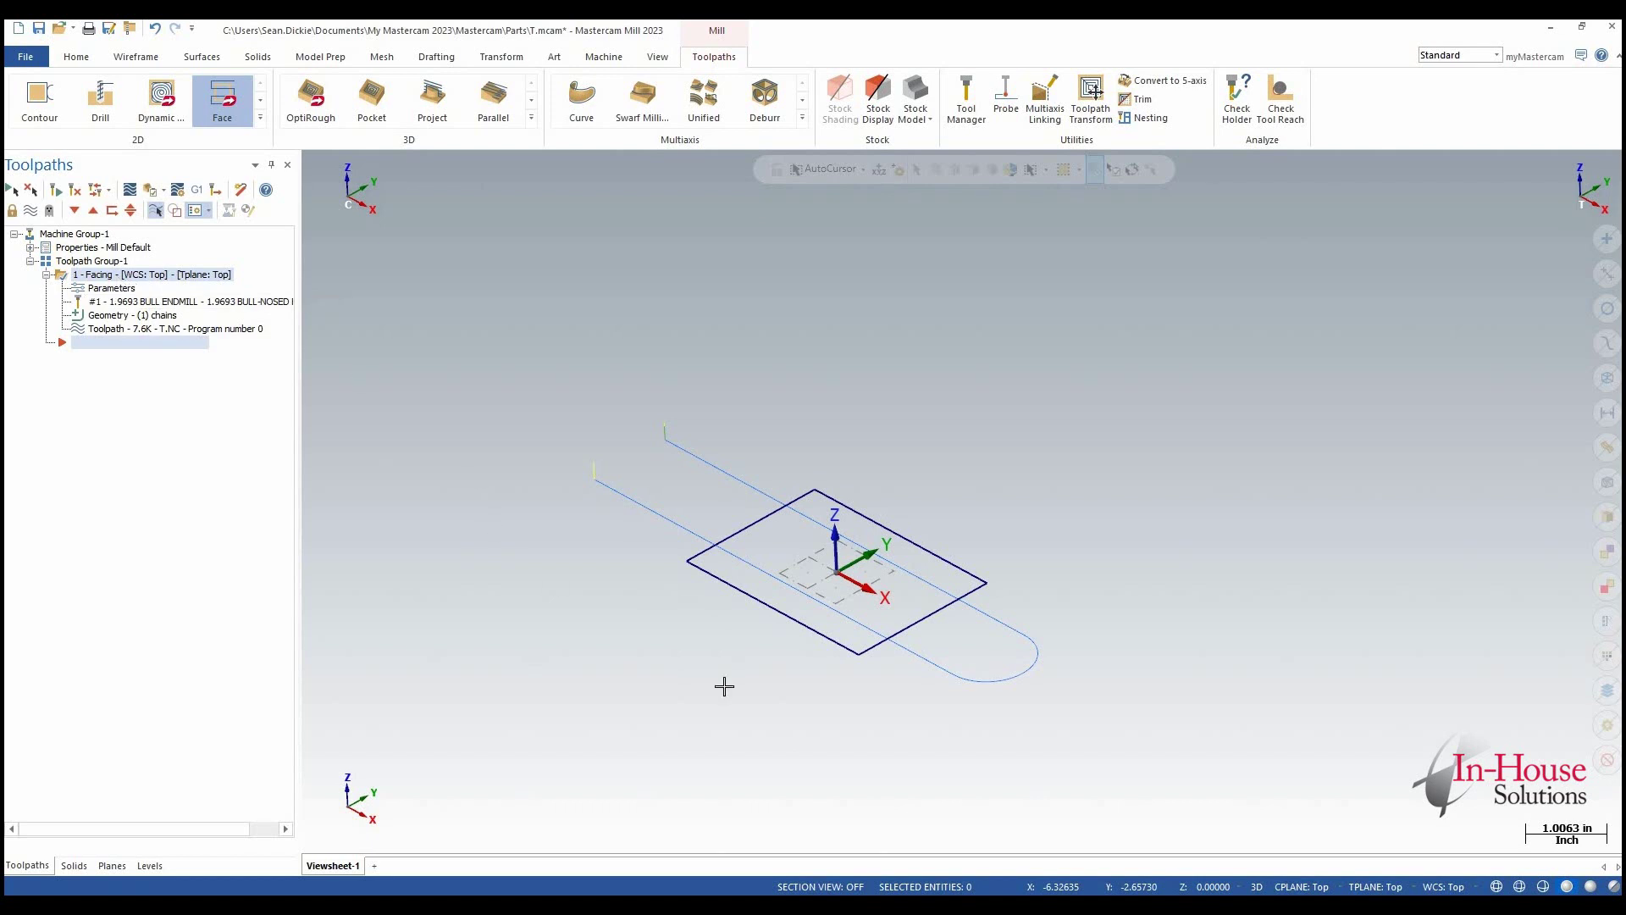
Start a 2D contour toolpath on the front edge of the rectangle and set its incremental depth to -1.
{"action": "left_click", "coordinate": [38, 112]}
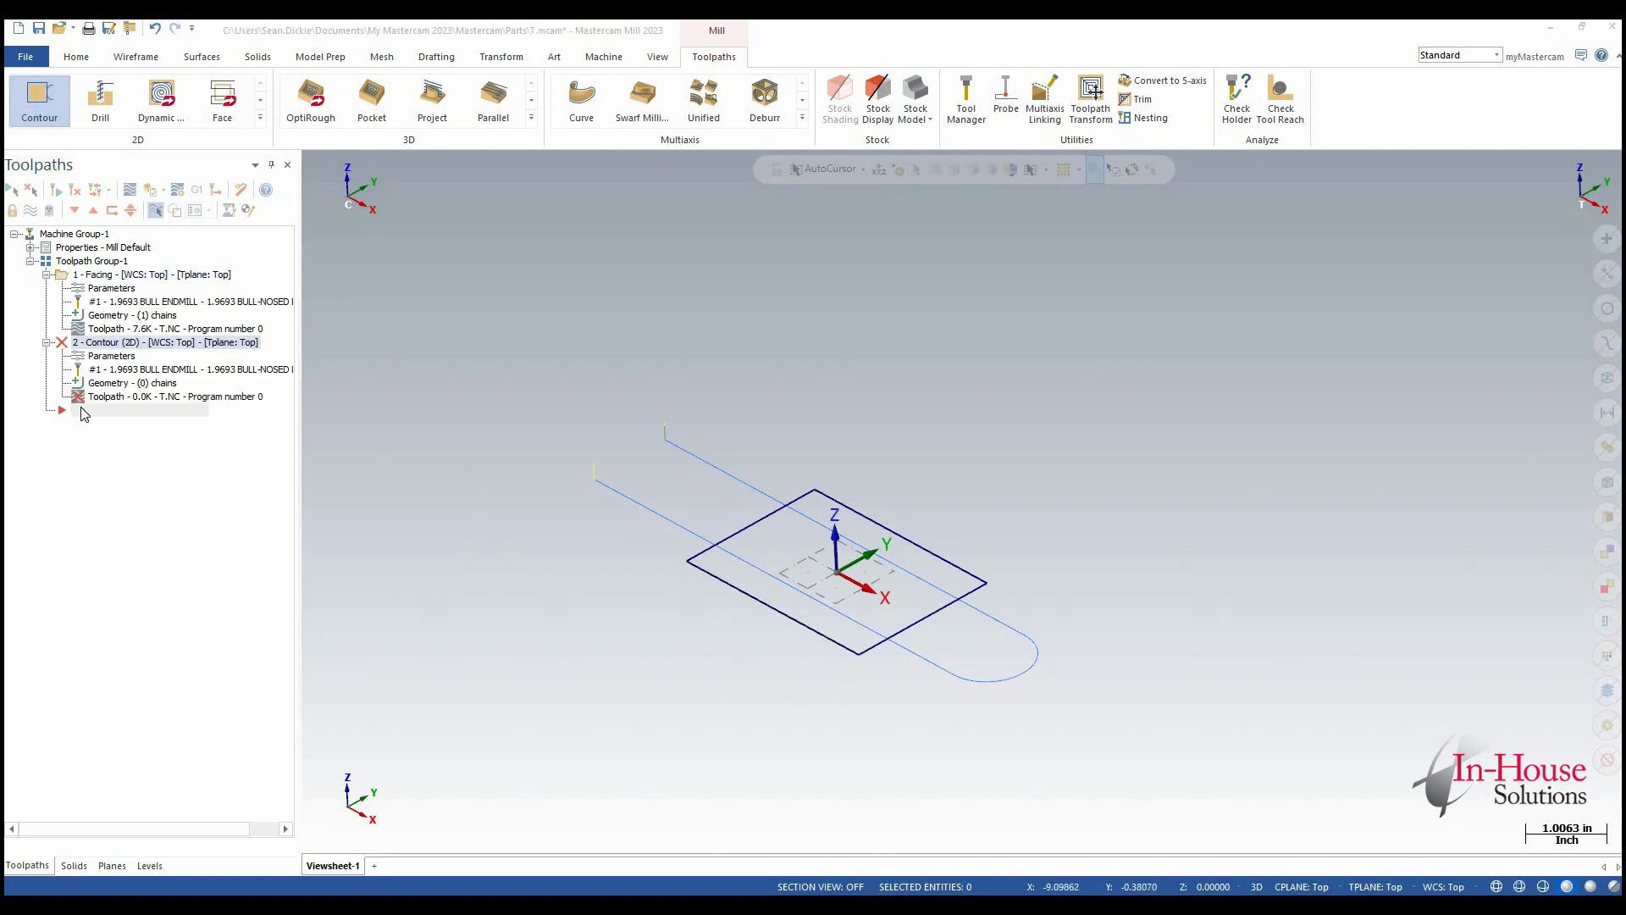
{"action": "left_click", "coordinate": [818, 641]}
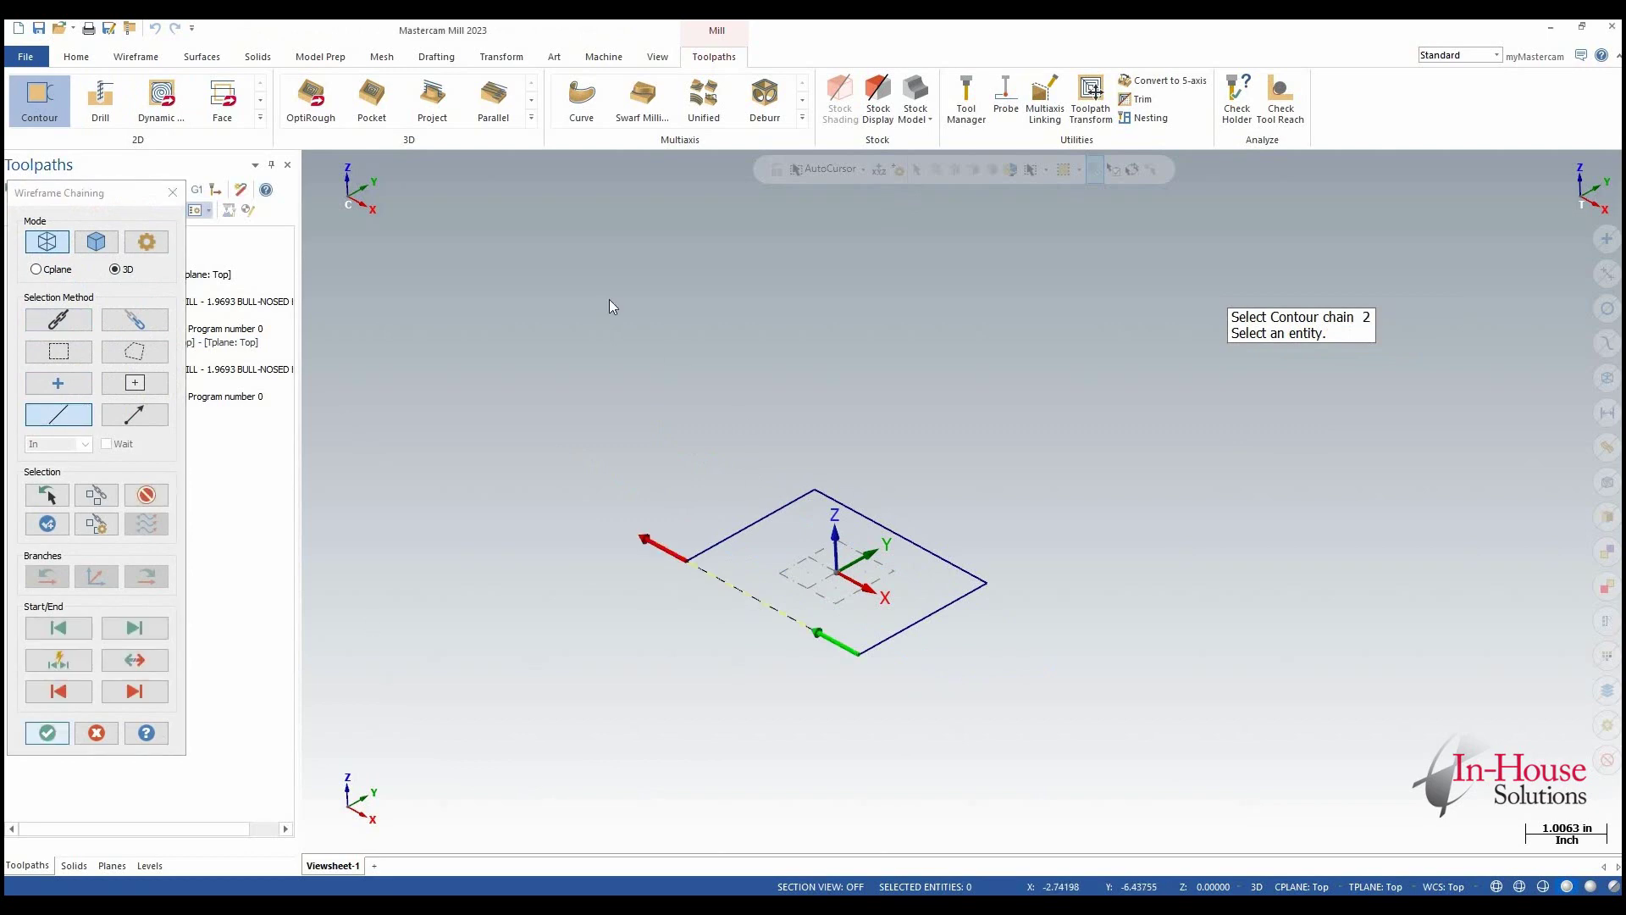
{"action": "key", "text": "Return"}
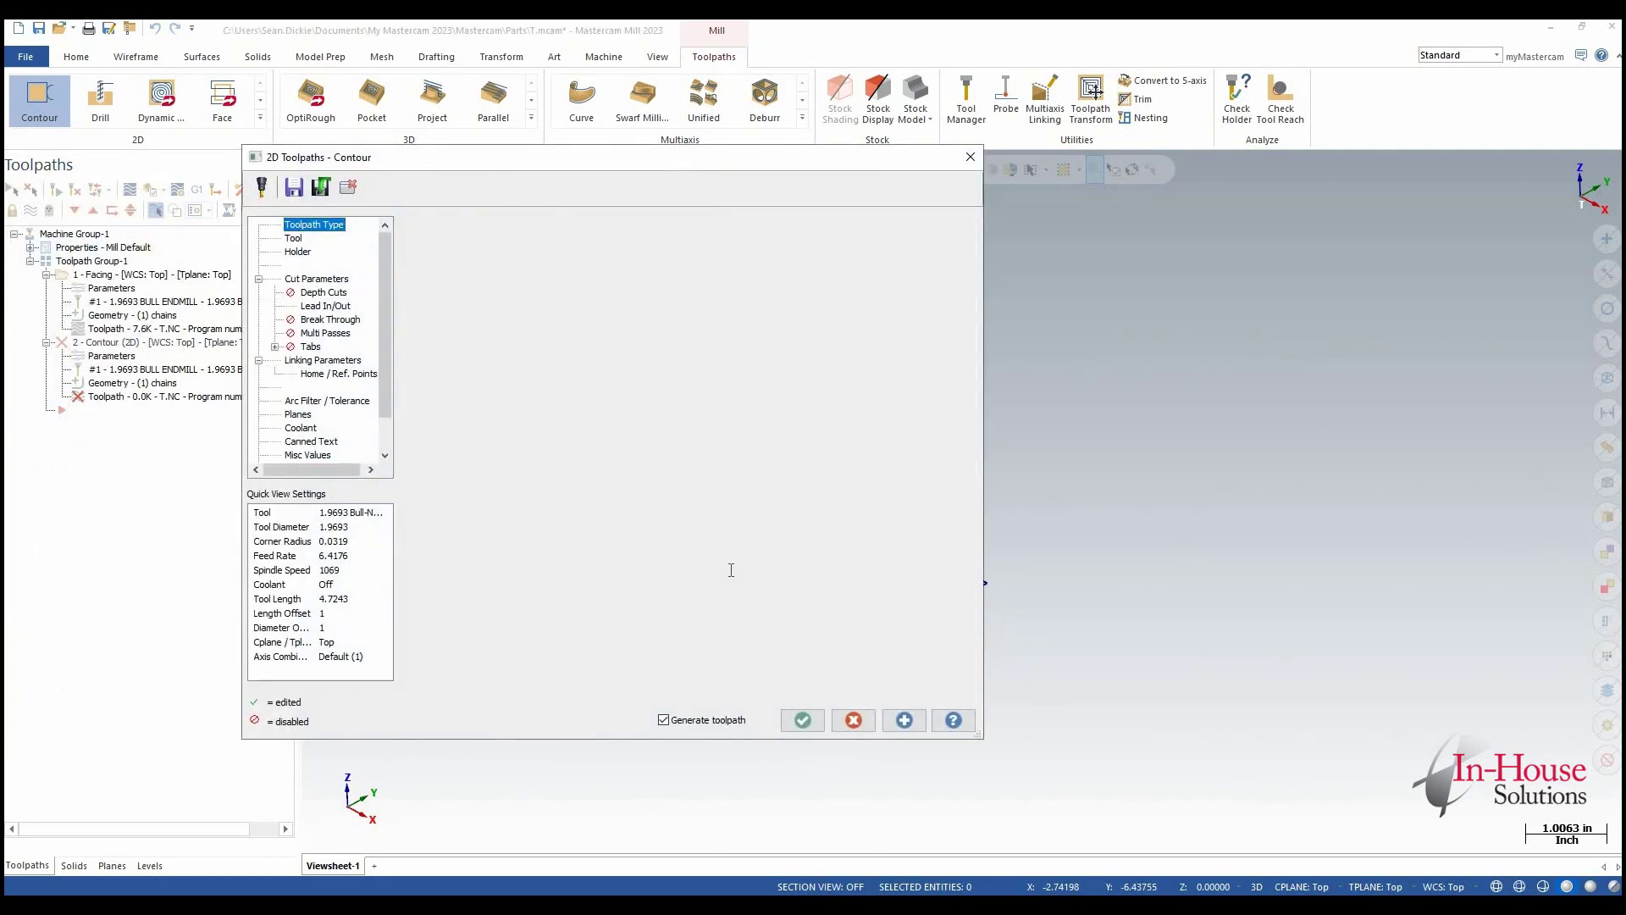
{"action": "double_click", "coordinate": [696, 568]}
{"action": "type", "text": "-1.0"}
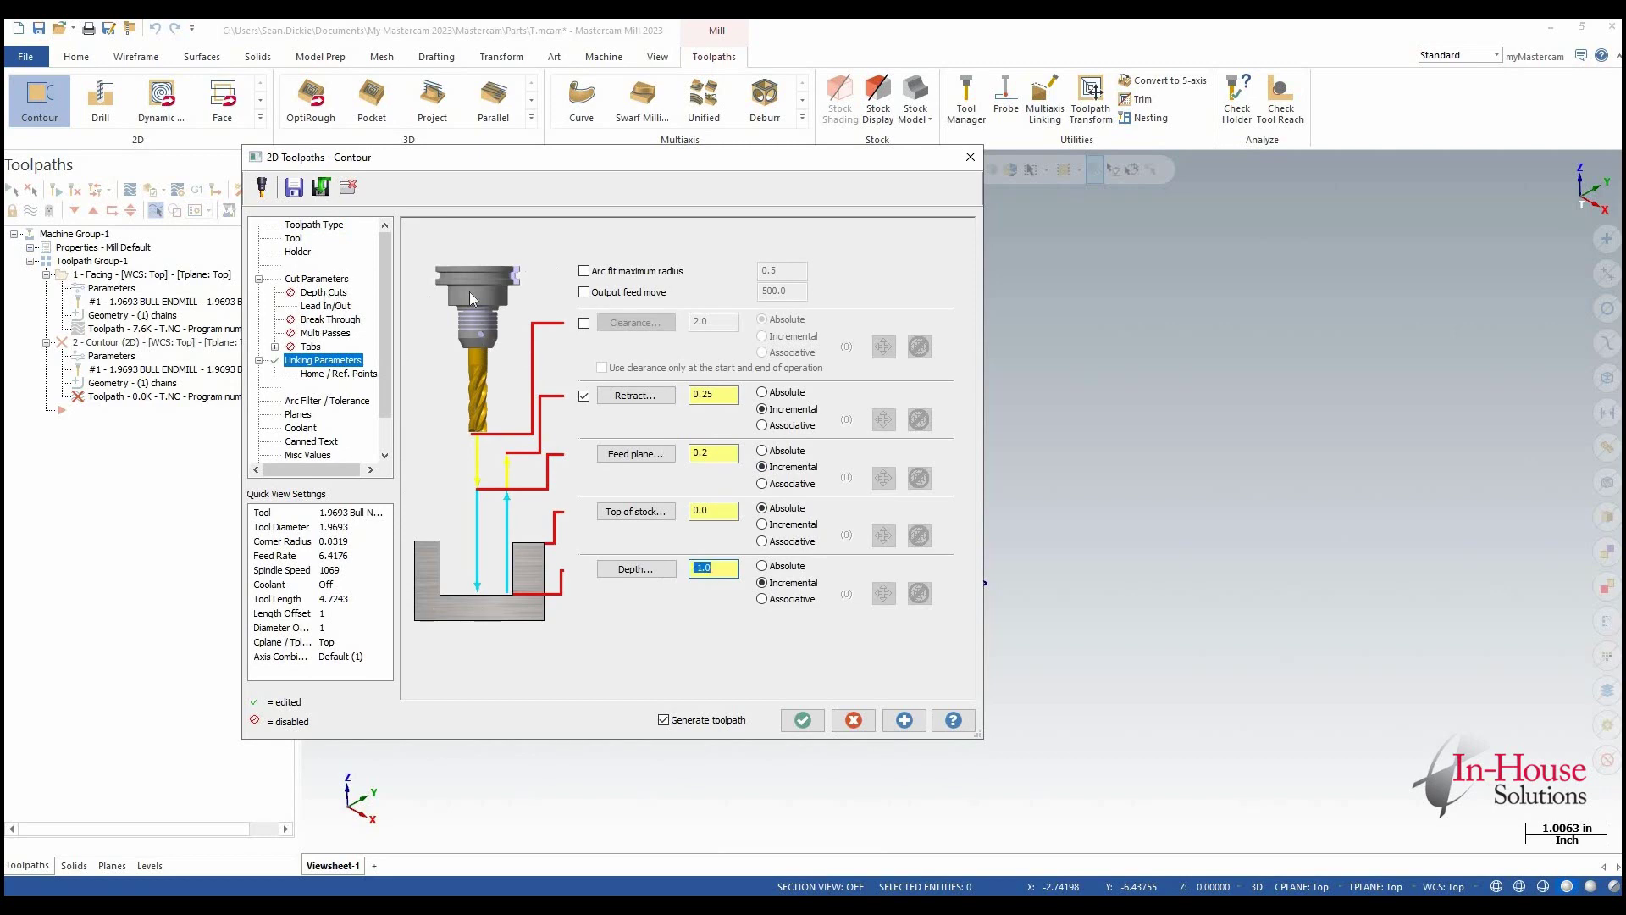
Enable depth cuts with a maximum rough step of 0.125 and accept the contour parameters to generate the toolpath.
{"action": "left_click", "coordinate": [323, 292]}
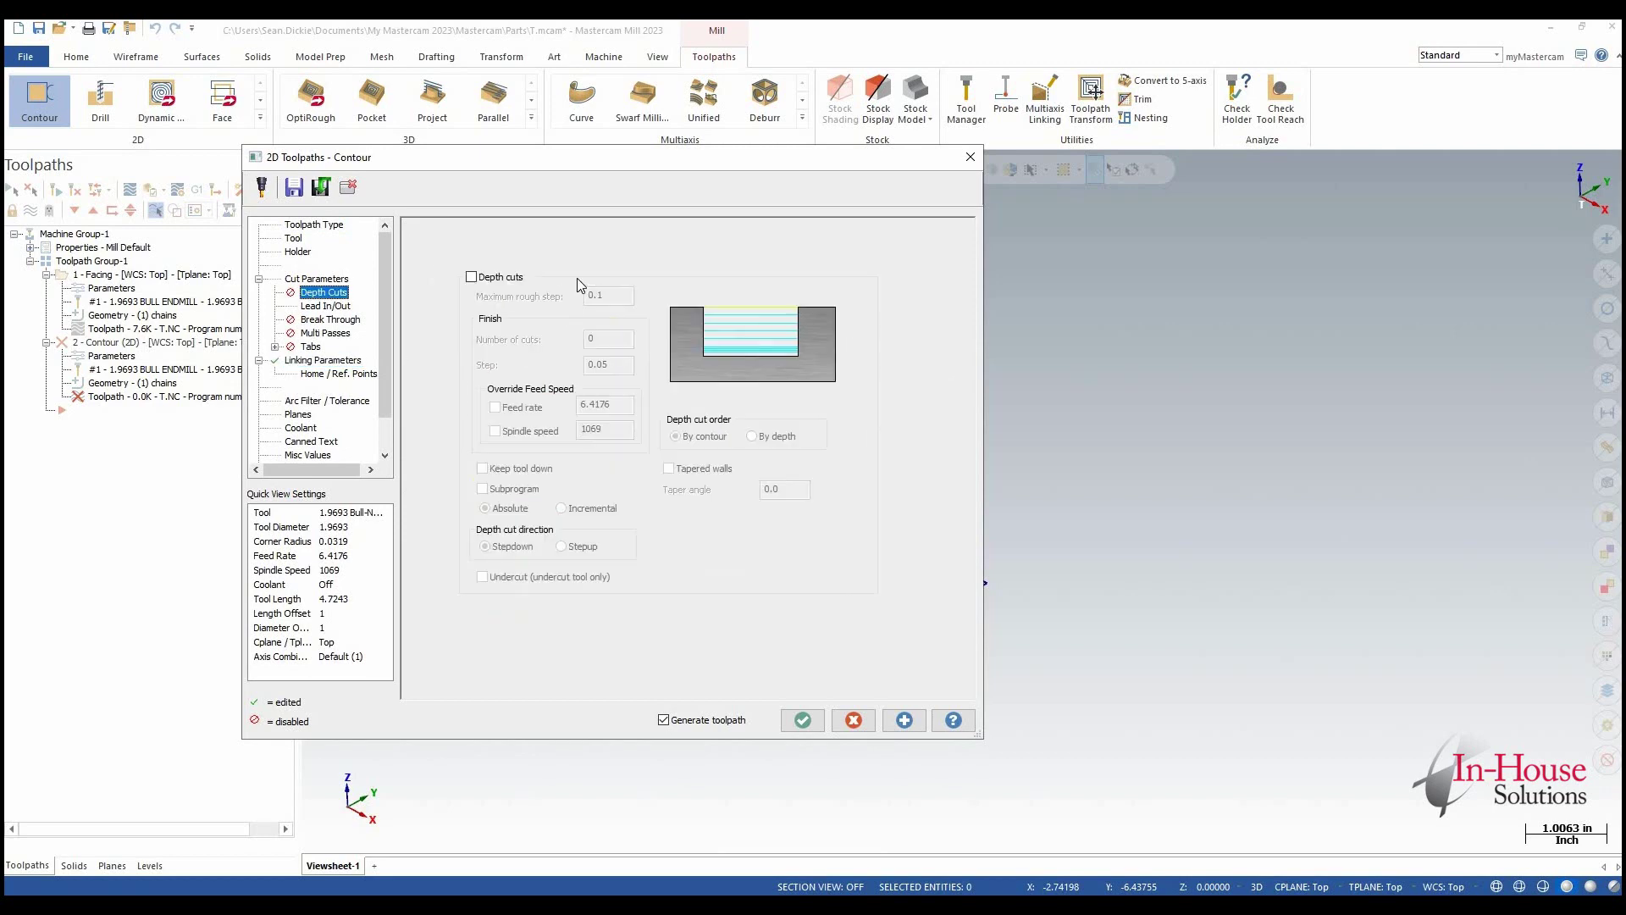
{"action": "left_click", "coordinate": [472, 277]}
{"action": "double_click", "coordinate": [609, 295]}
{"action": "type", "text": ".125"}
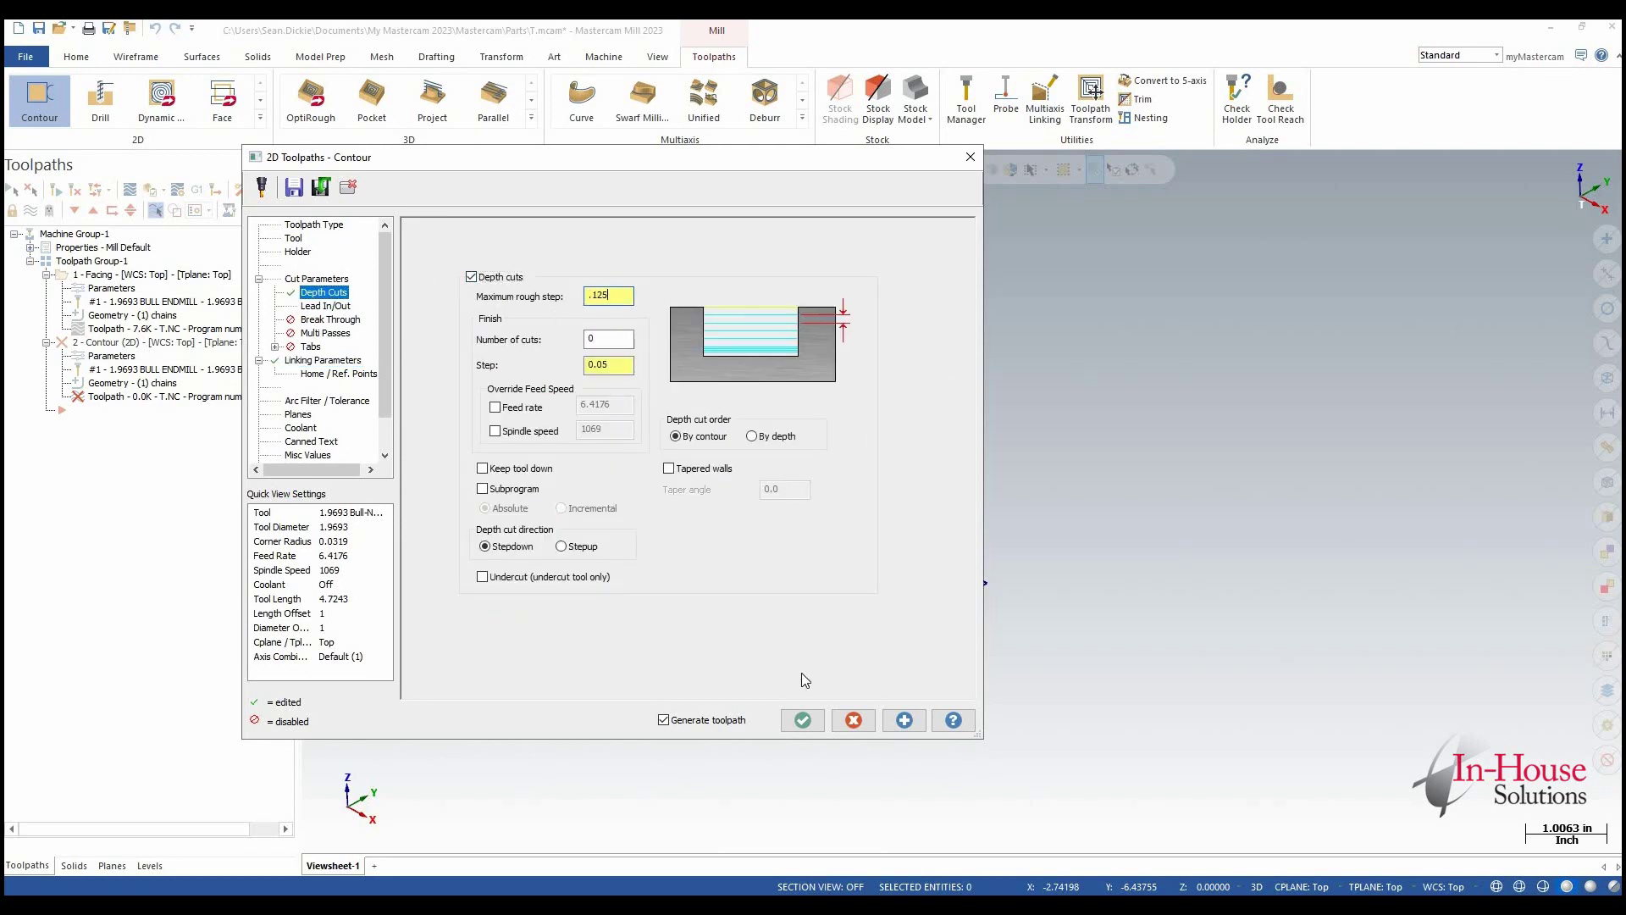
{"action": "key", "text": "Return"}
{"action": "left_click", "coordinate": [812, 719]}
Backplot the contour toolpath and step the imported cutter through its first moves.
{"action": "left_click", "coordinate": [122, 193]}
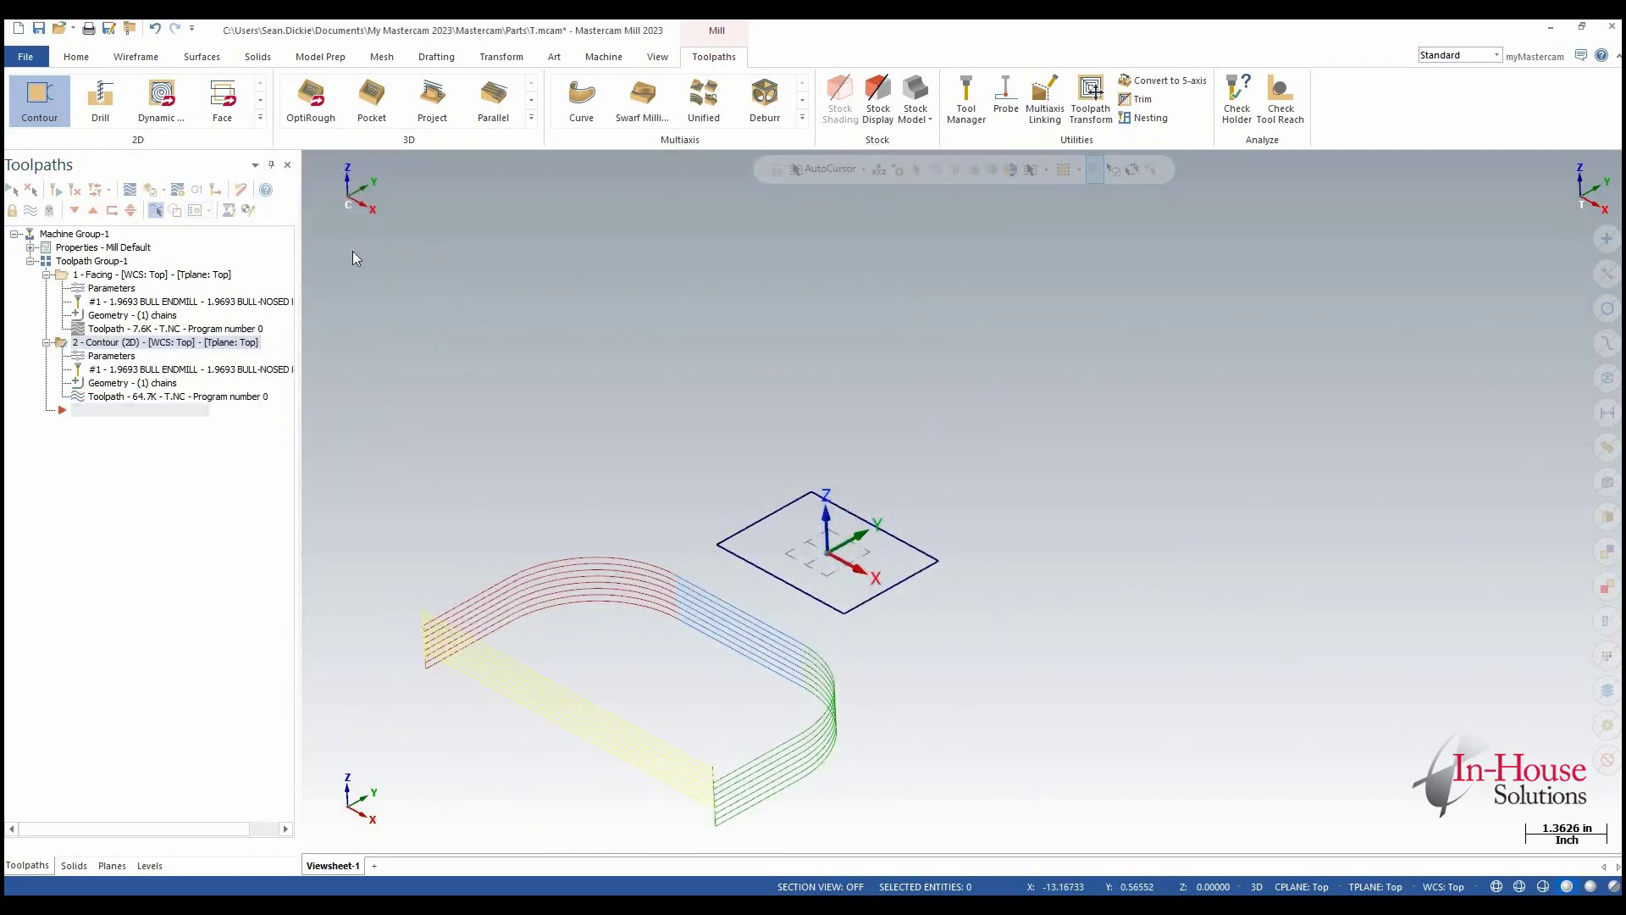
{"action": "key", "text": "s"}
{"action": "key", "text": "s"}
{"action": "key", "text": "s"}
{"action": "key", "text": "s"}
{"action": "key", "text": "s"}
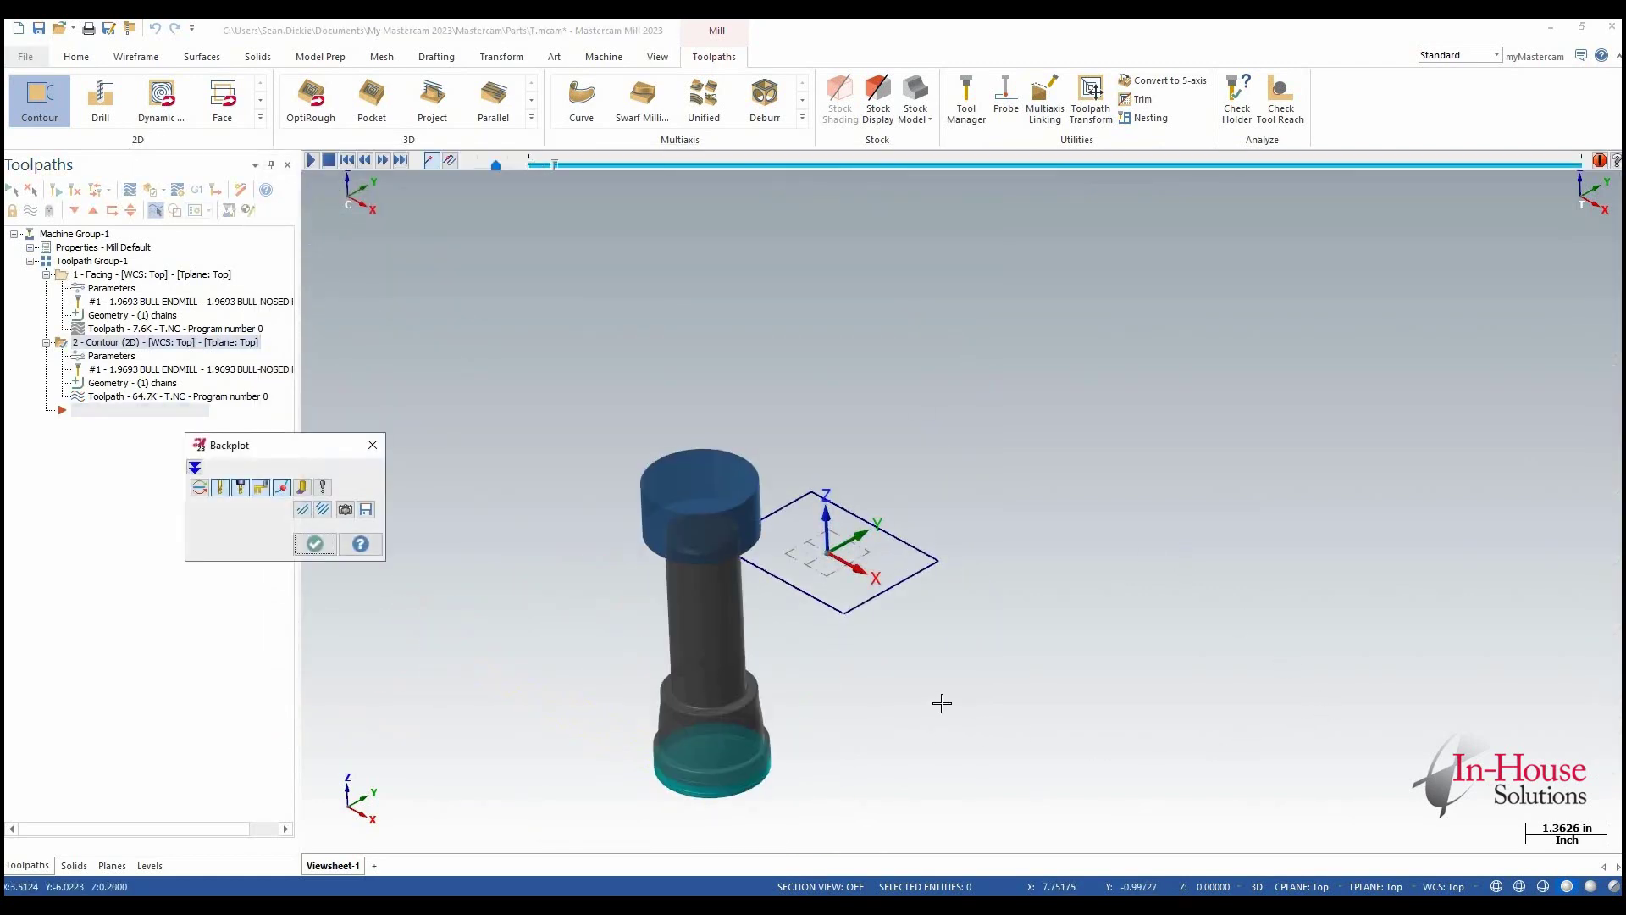
Examine the cutting head's lower corner up close where it meets the contoured edge during the backplot.
{"action": "mouse_move", "coordinate": [810, 672]}
{"action": "middle_mouse_down"}
{"action": "mouse_move", "coordinate": [791, 667]}
{"action": "mouse_move", "coordinate": [959, 649]}
{"action": "mouse_move", "coordinate": [967, 665]}
{"action": "middle_mouse_up"}
{"action": "scroll", "coordinate": [964, 666], "scroll_direction": "up", "scroll_amount": 5}
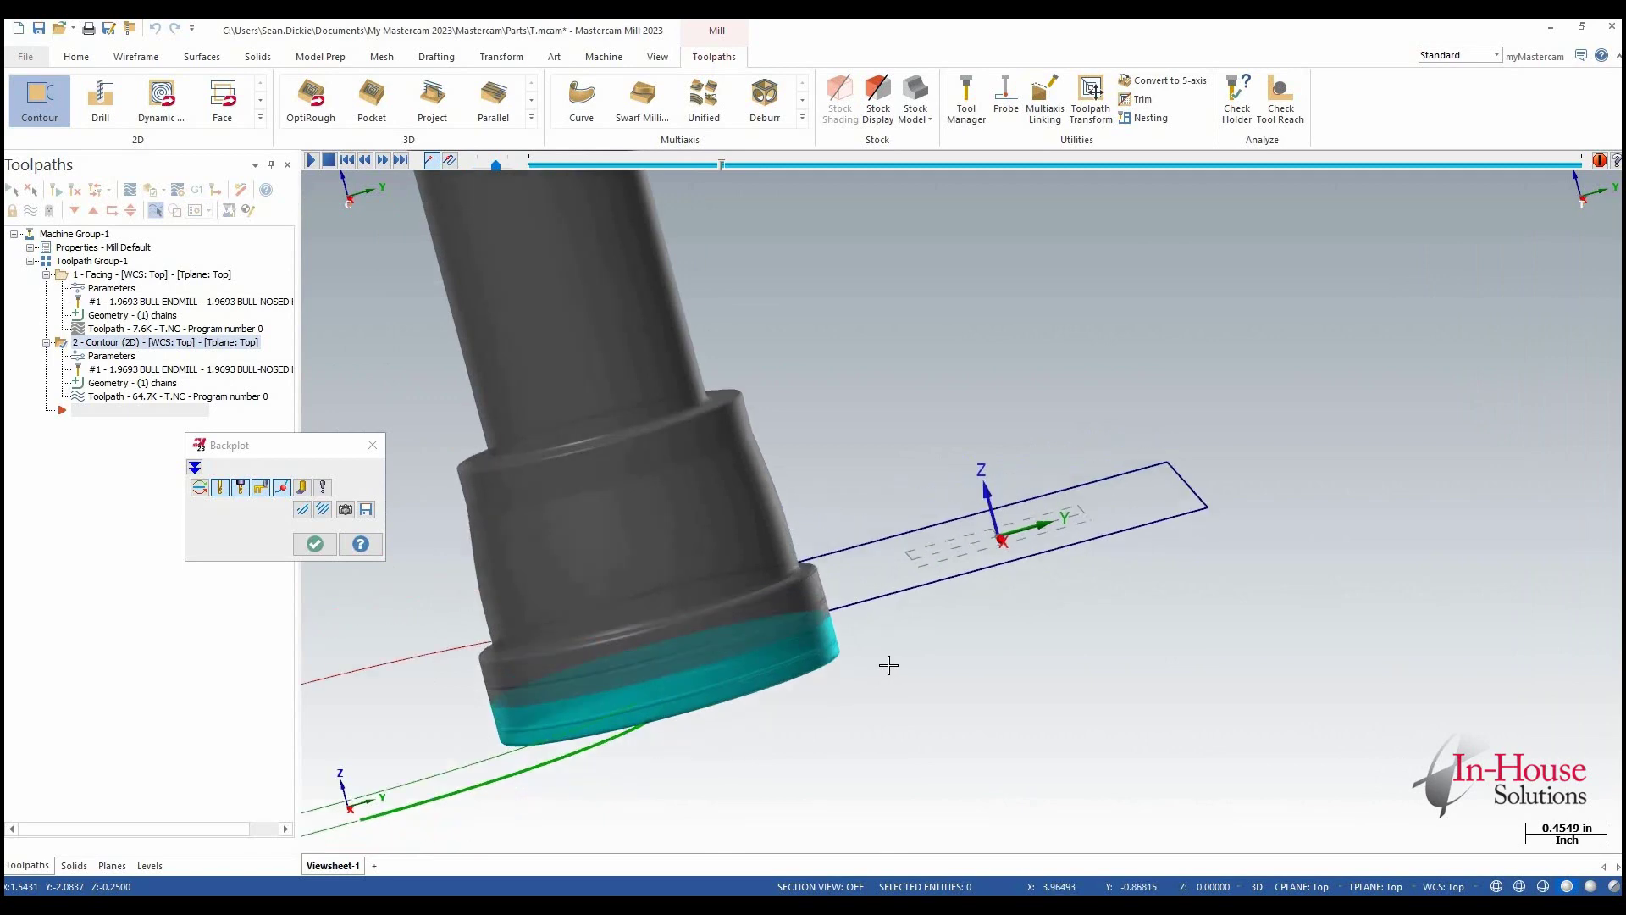
{"action": "middle_click_drag", "start_coordinate": [898, 671], "coordinate": [862, 663]}
{"action": "scroll", "coordinate": [846, 658], "scroll_direction": "up", "scroll_amount": 3}
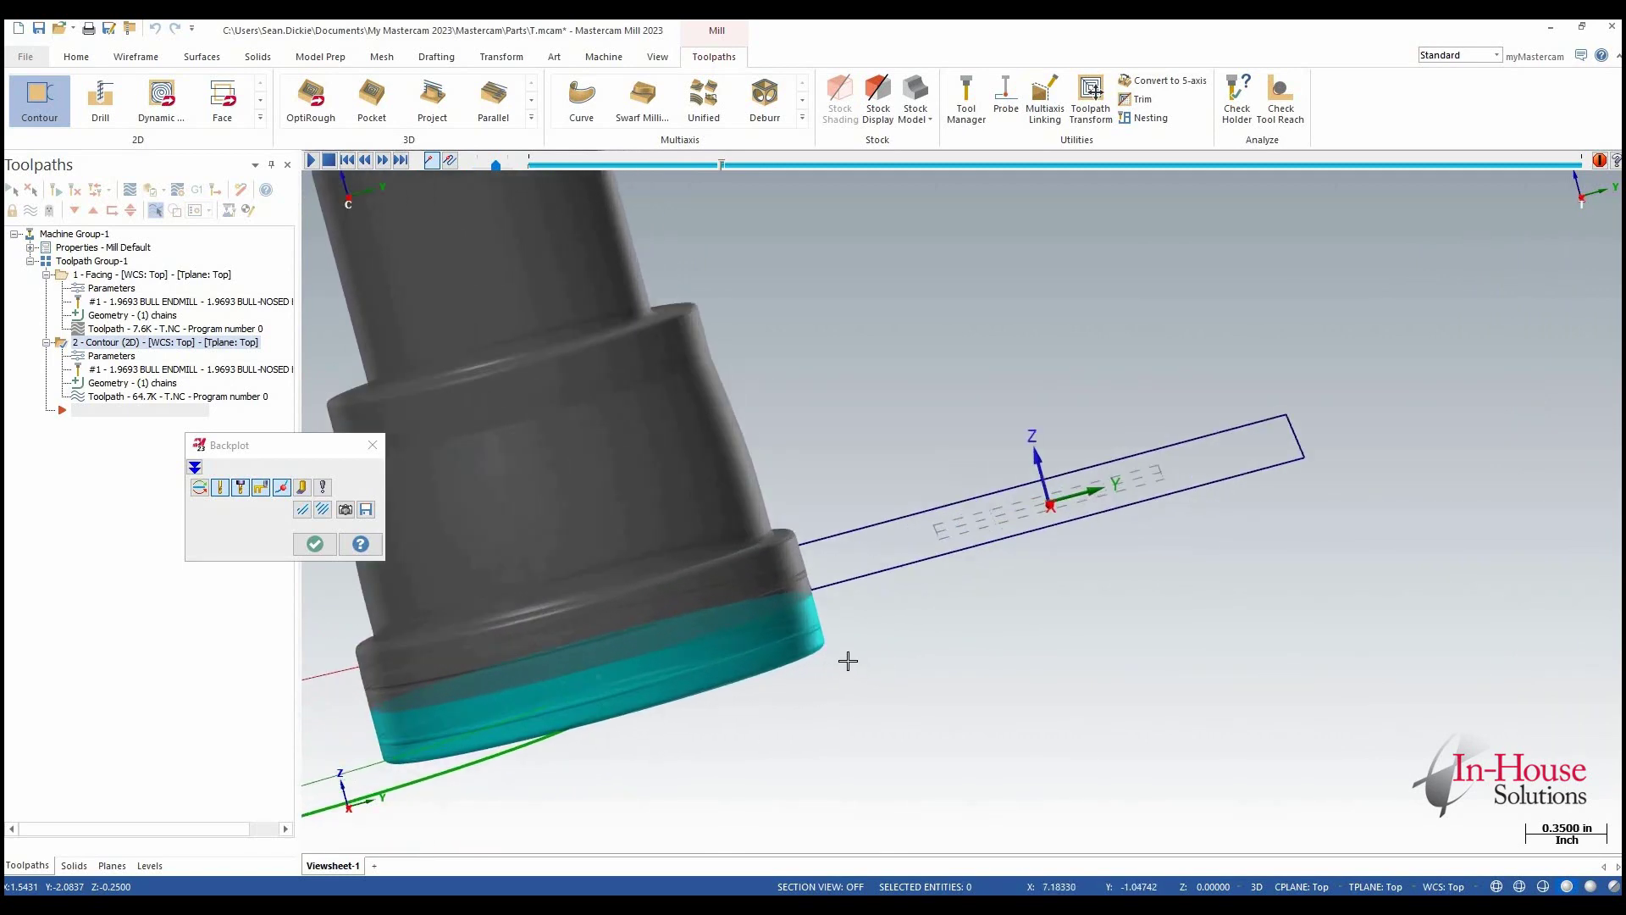
{"action": "scroll", "coordinate": [777, 566], "scroll_direction": "up", "scroll_amount": 2}
{"action": "middle_click_drag", "start_coordinate": [776, 566], "coordinate": [774, 564]}
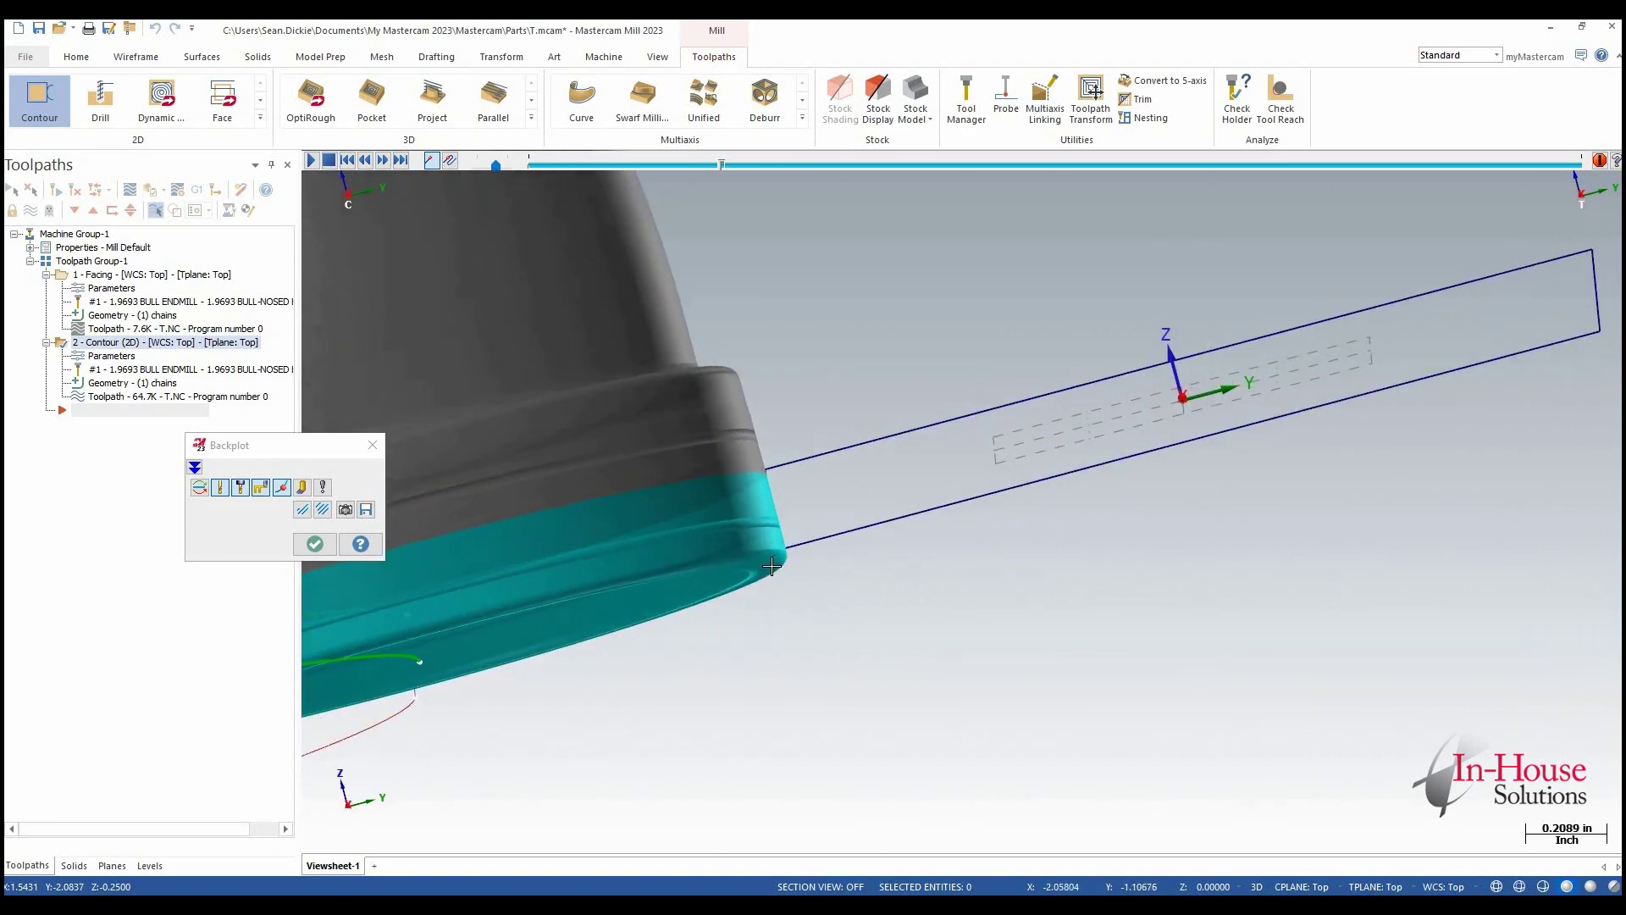
Follow the cutter through the deeper contour passes in the backplot with the whole rectangle in sight.
{"action": "middle_click_drag", "start_coordinate": [810, 490], "coordinate": [998, 655]}
{"action": "scroll", "coordinate": [878, 573], "scroll_direction": "down", "scroll_amount": 4}
{"action": "scroll", "coordinate": [953, 612], "scroll_direction": "down", "scroll_amount": 3}
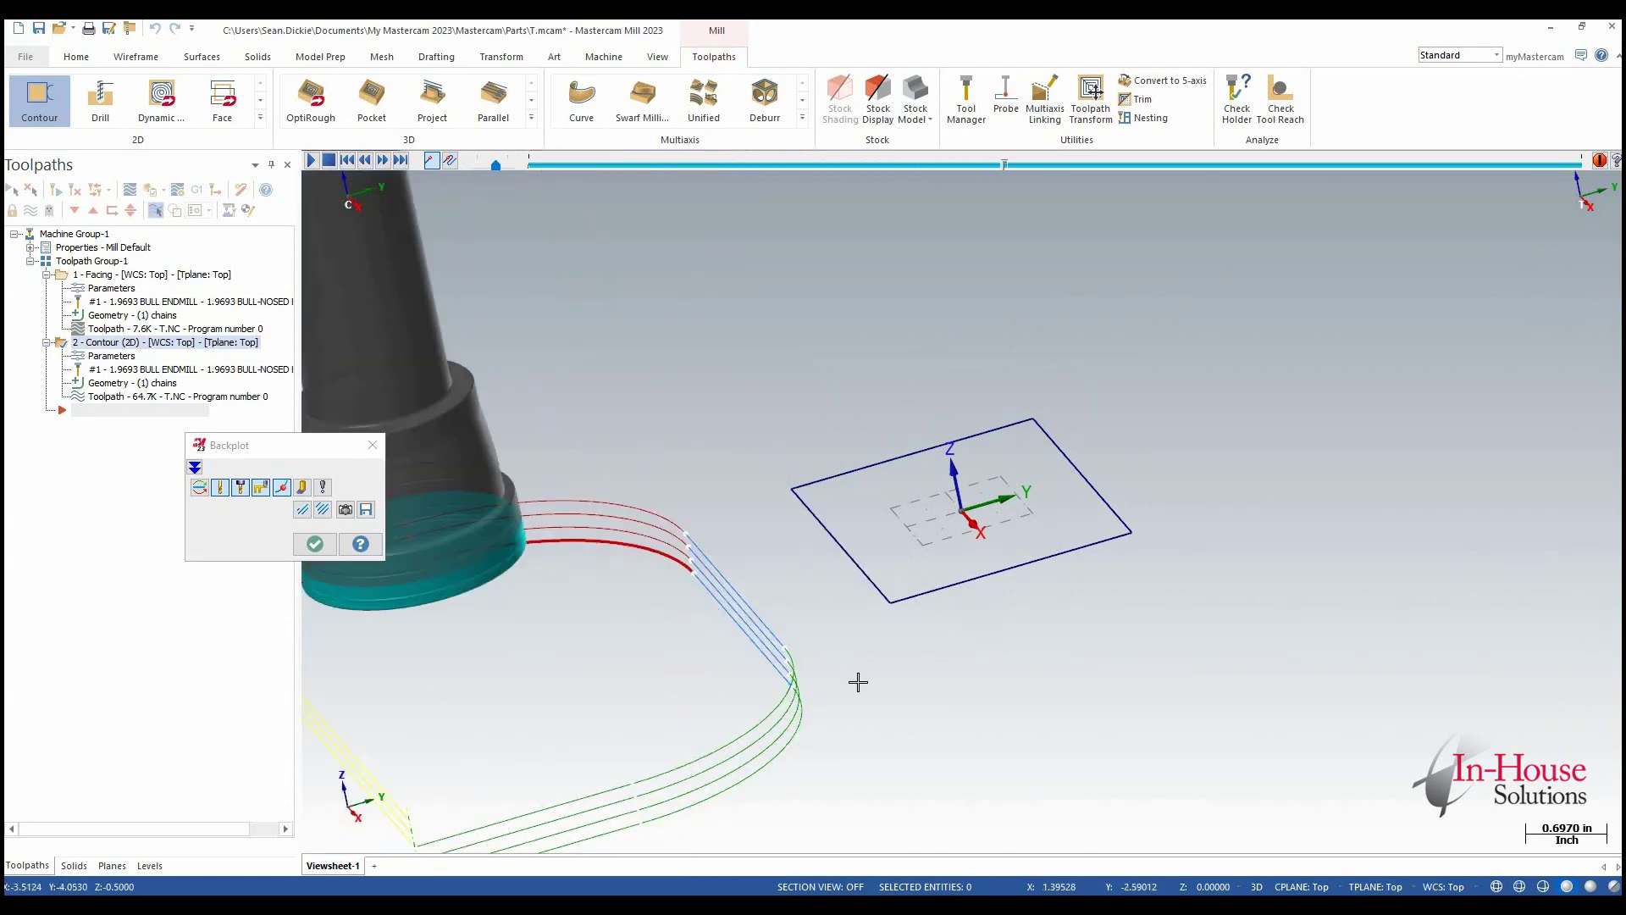
{"action": "scroll", "coordinate": [895, 617], "scroll_direction": "down", "scroll_amount": 2}
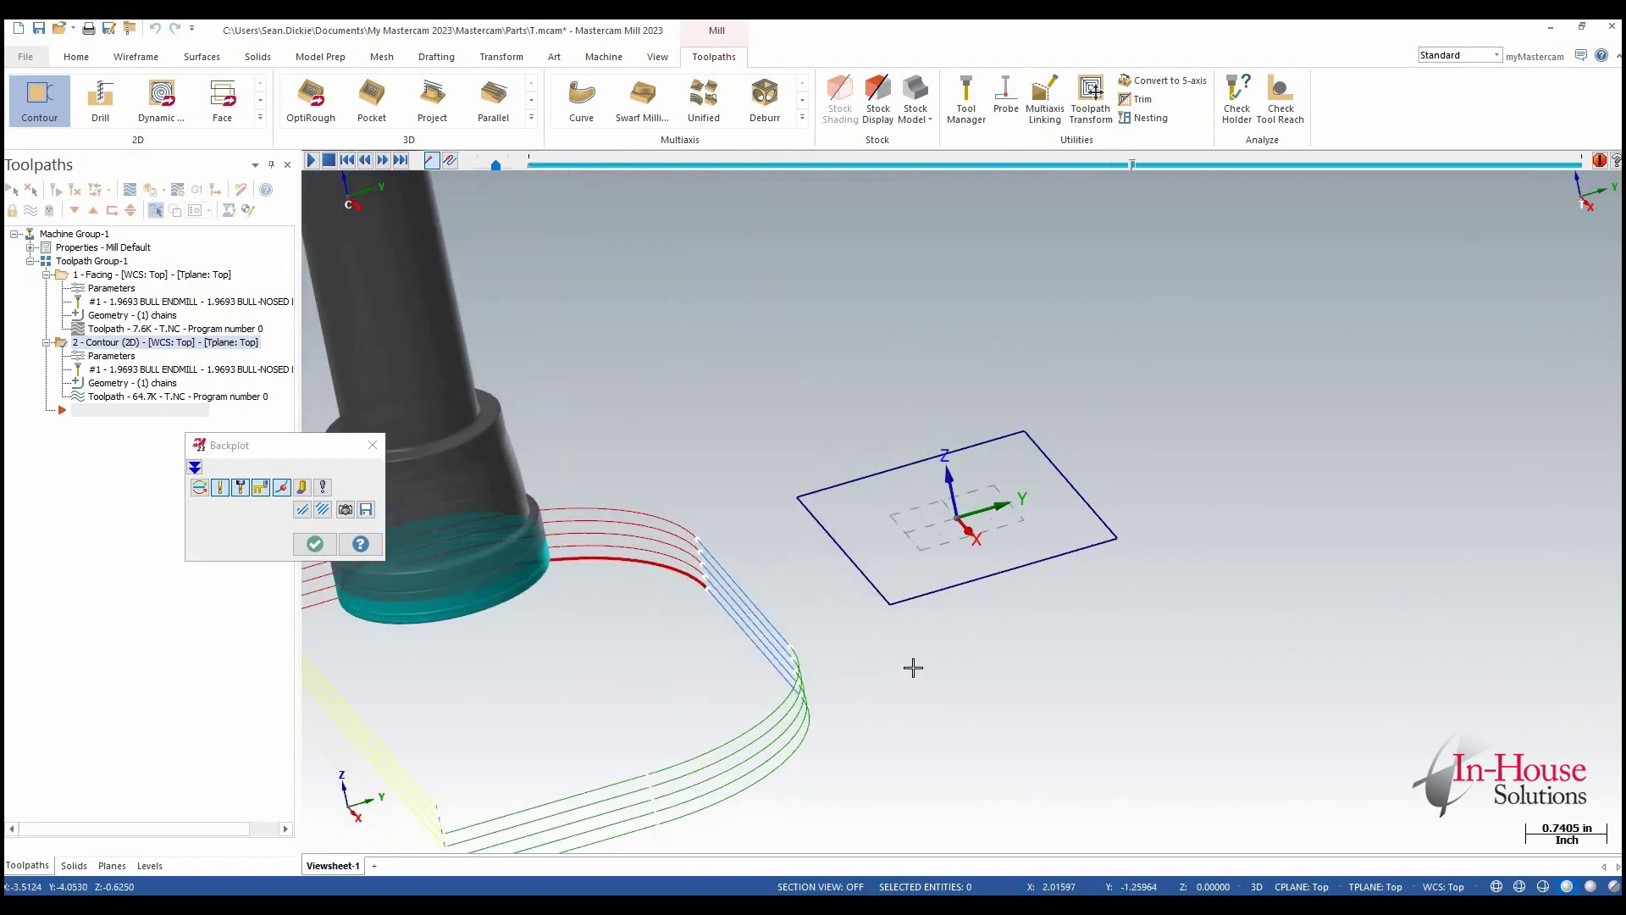